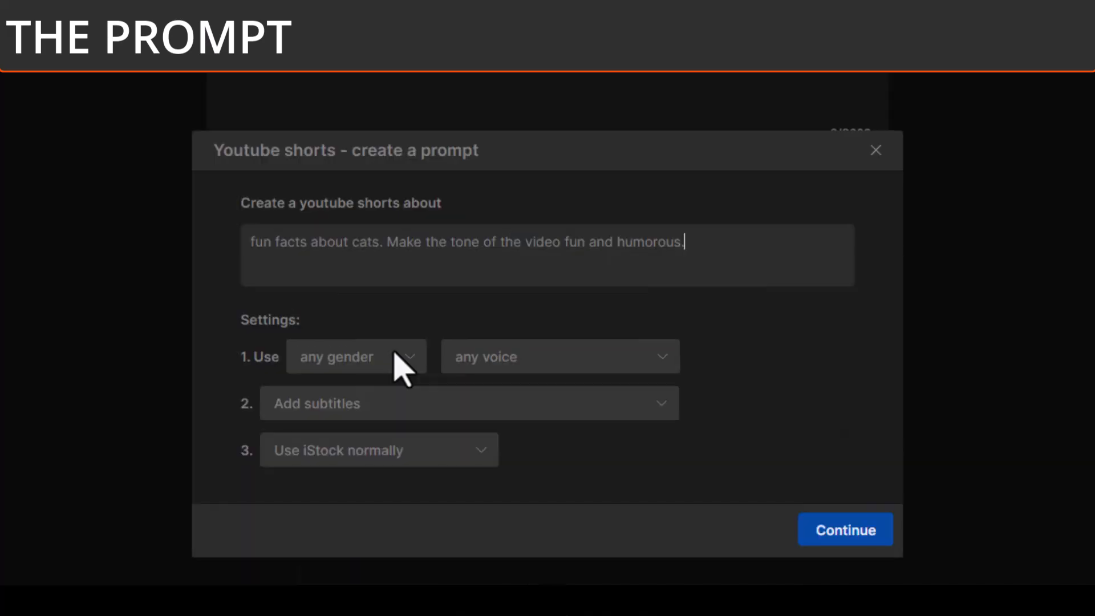
- Examine the voice gender and voice accent options for the YouTube shorts prompt, leaving both settings as they are
left_click(440, 340)
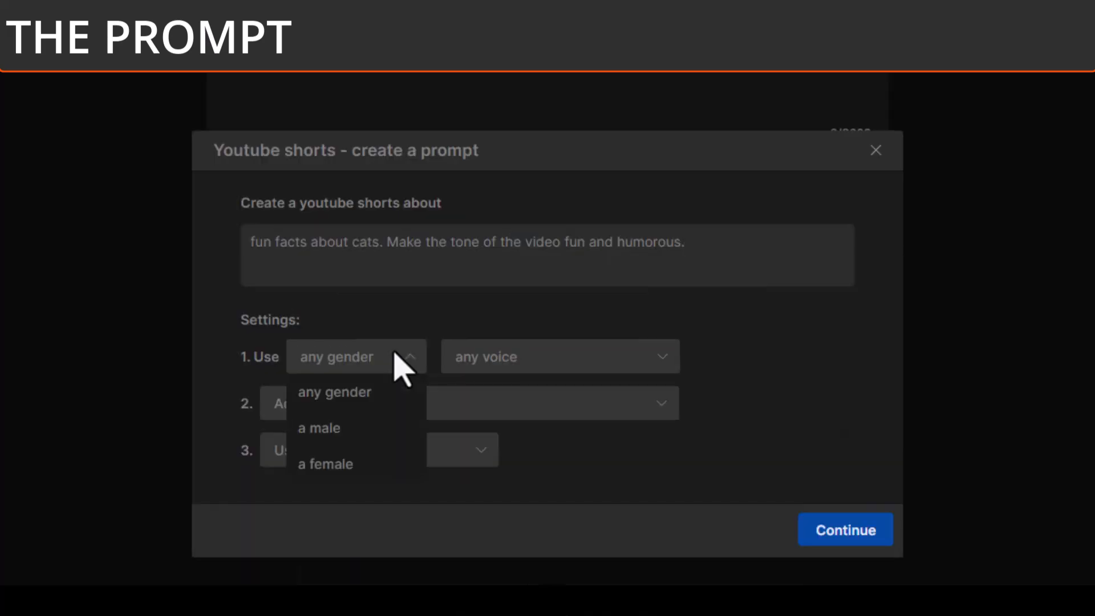
left_click(527, 359)
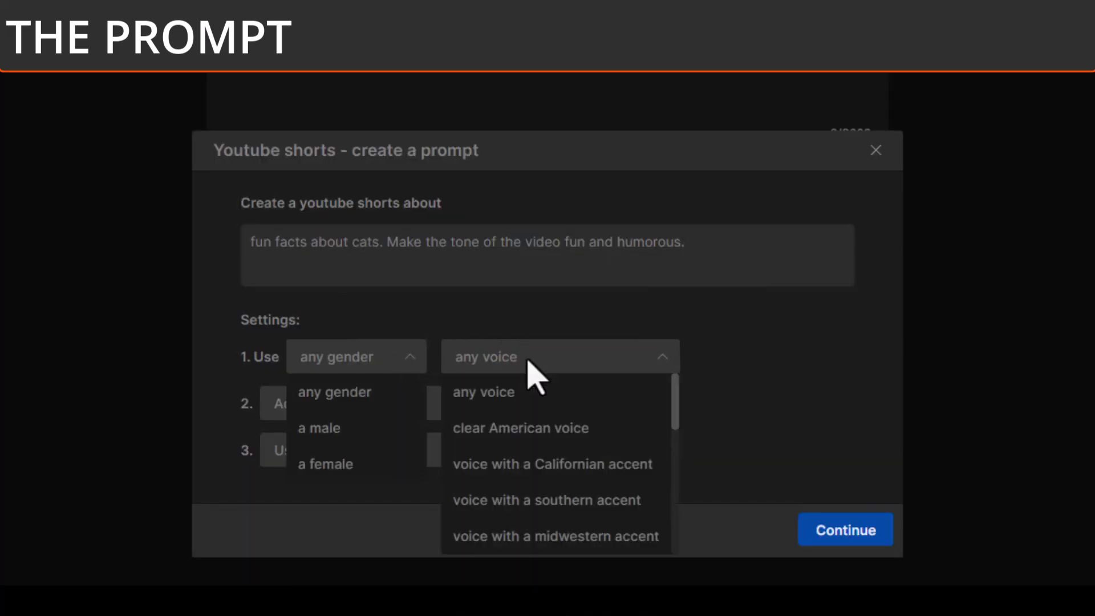
left_click(859, 363)
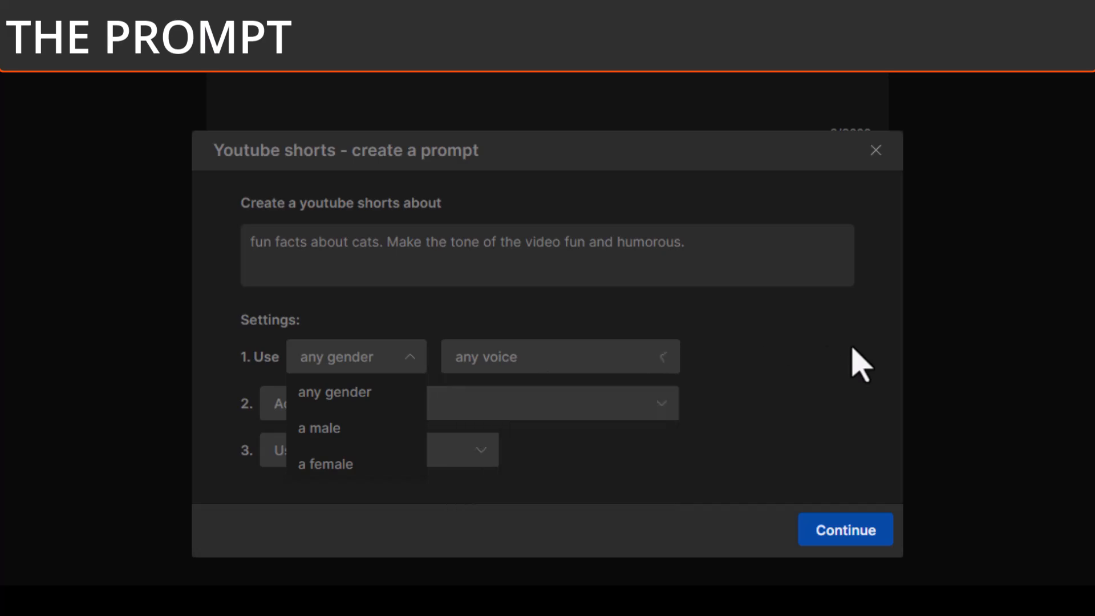
left_click(698, 474)
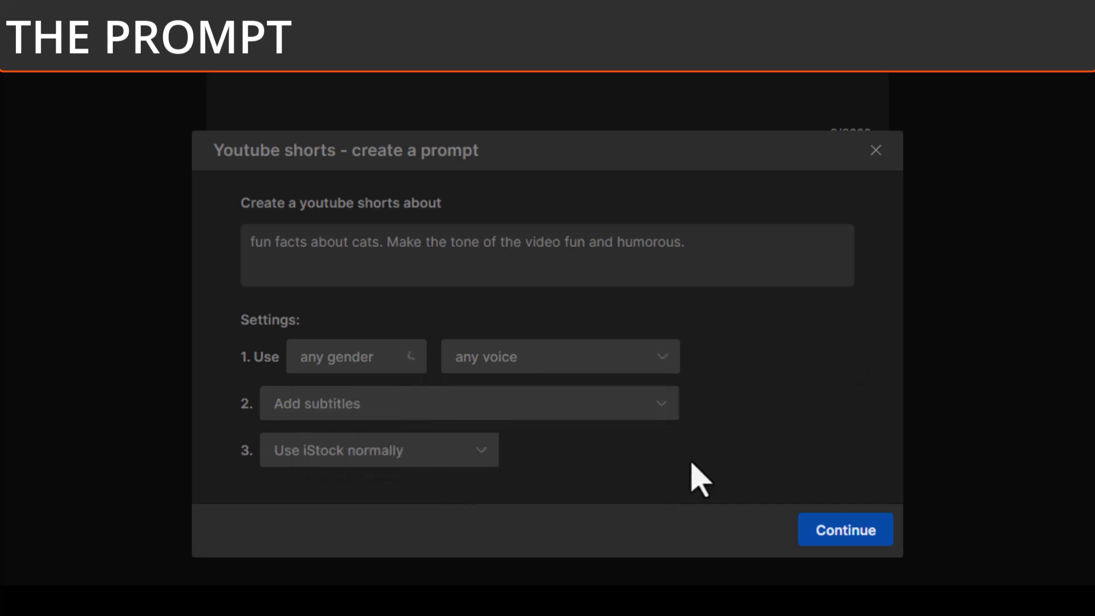
- Look through the subtitle style options and open the iStock usage choices for the YouTube shorts prompt
left_click(662, 411)
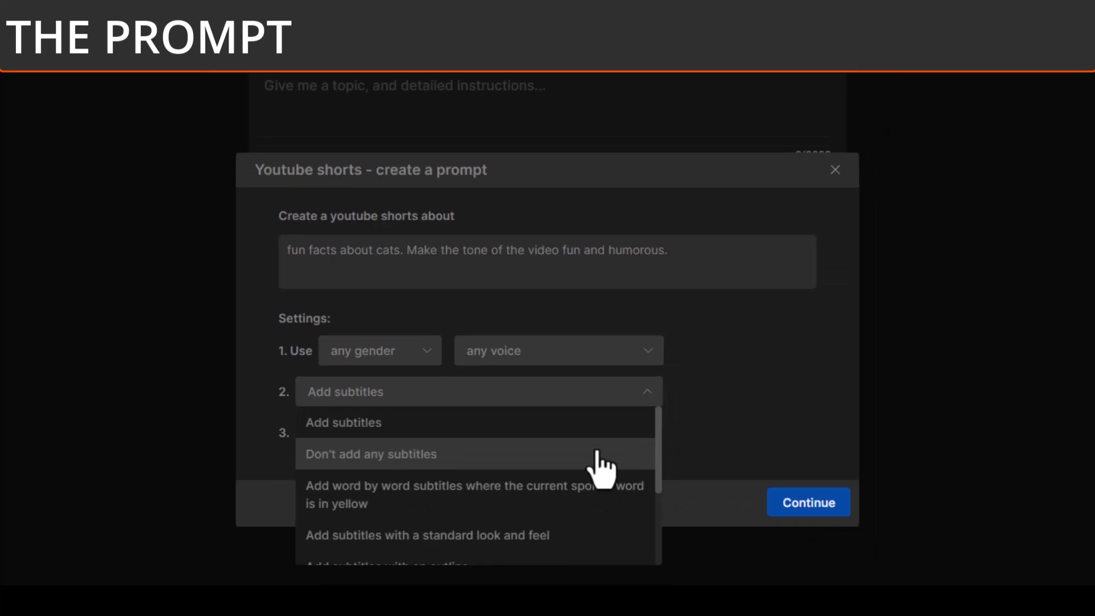
scroll(597, 452, "down", 1)
scroll(600, 468, "down", 1)
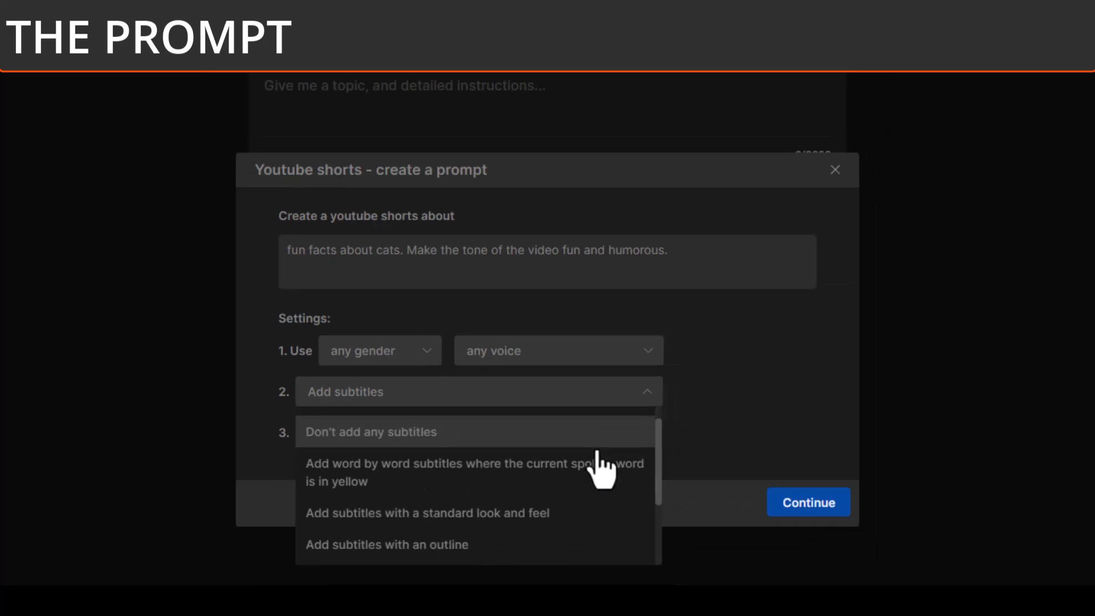
scroll(600, 469, "down", 1)
scroll(600, 469, "down", 1)
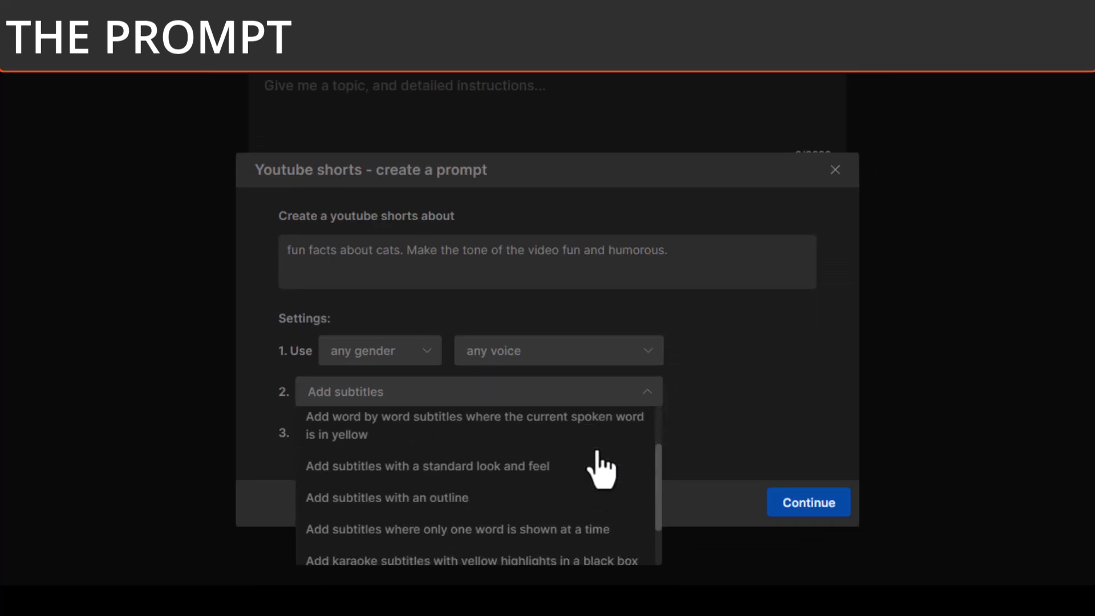
scroll(600, 468, "down", 1)
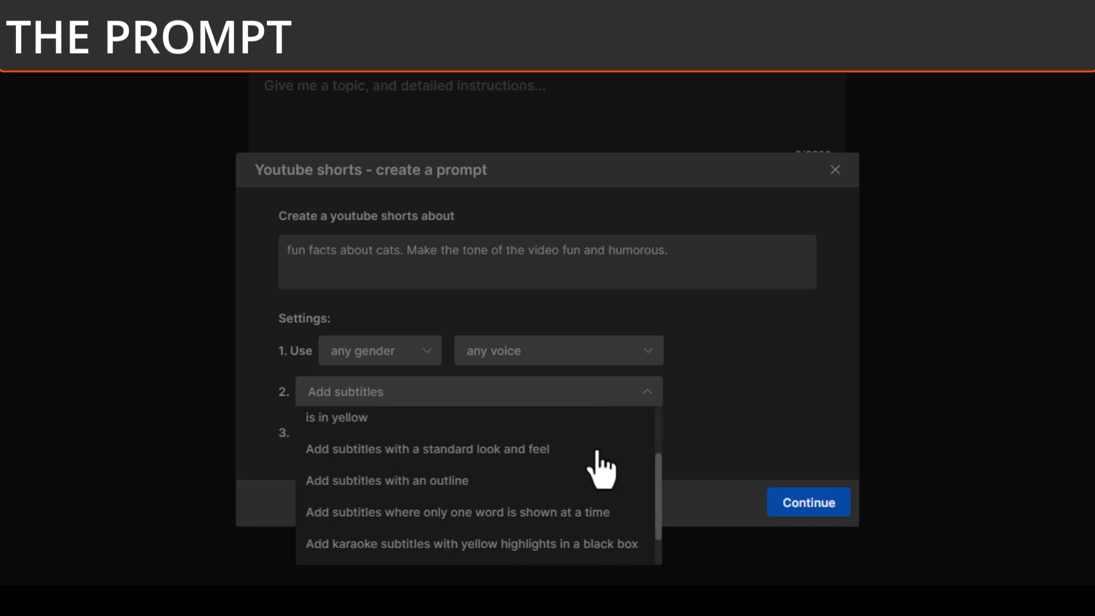
scroll(600, 467, "down", 2)
left_click(722, 413)
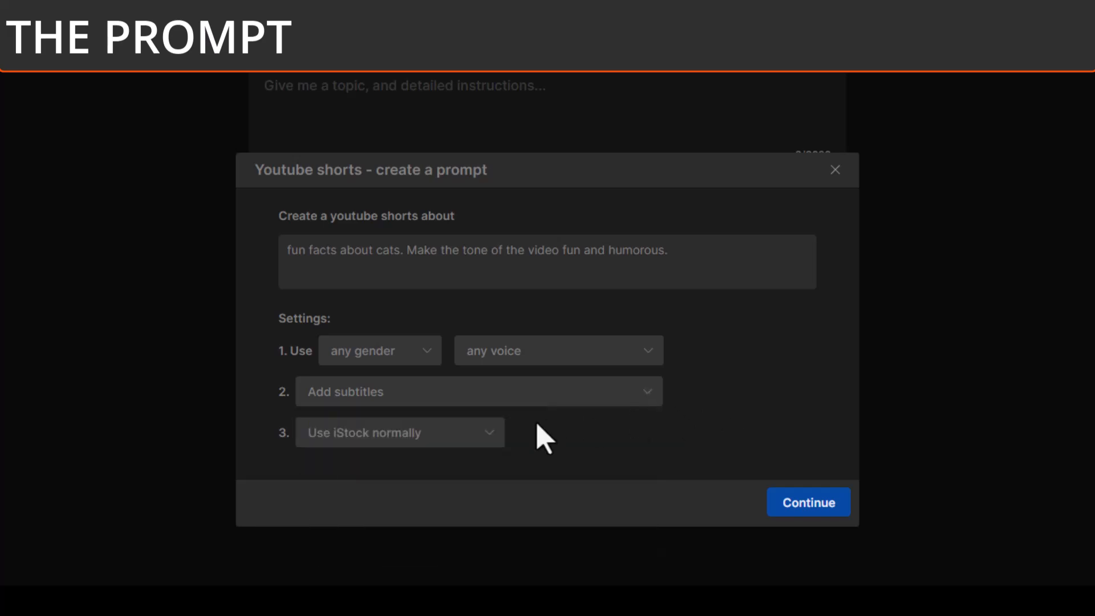
left_click(495, 439)
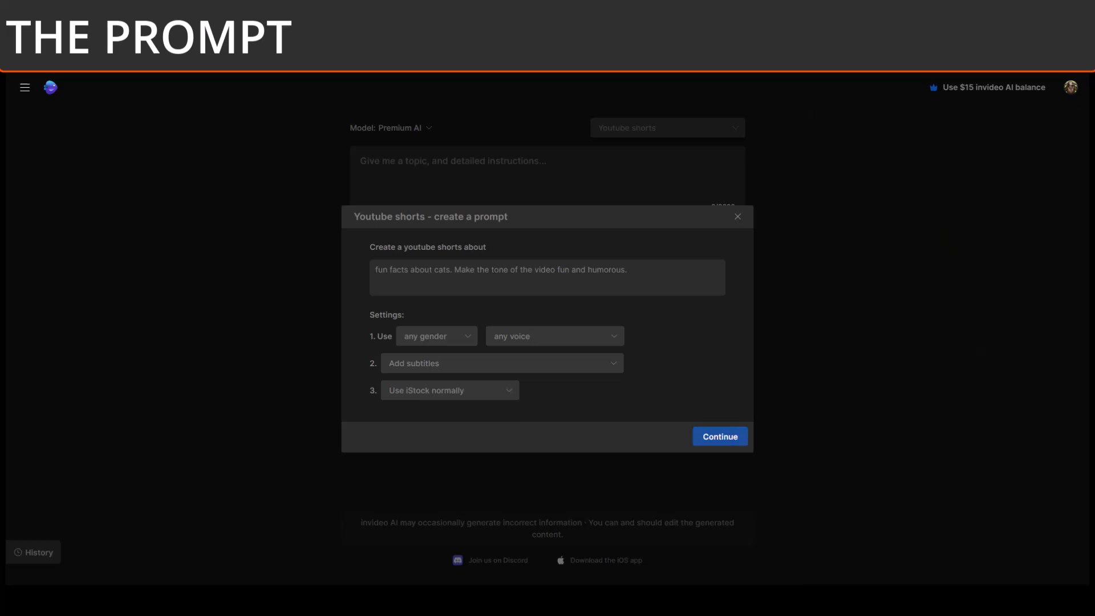
- Generate the cat facts video with Cat Lovers, Bright and Youtube Shorts as audience, look and platform, and play it
left_click(723, 439)
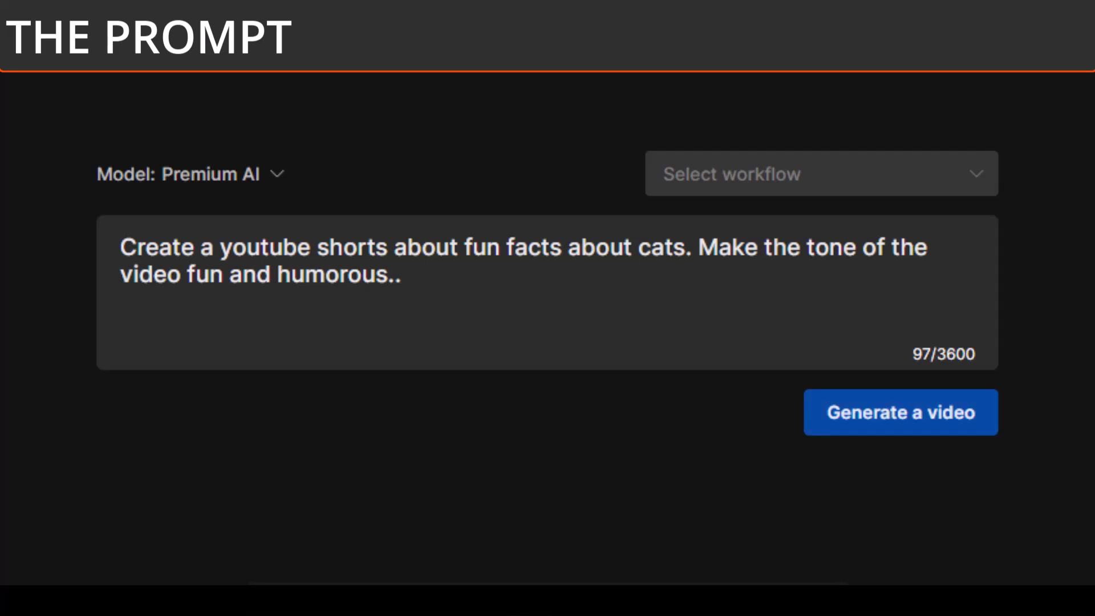
left_click(900, 430)
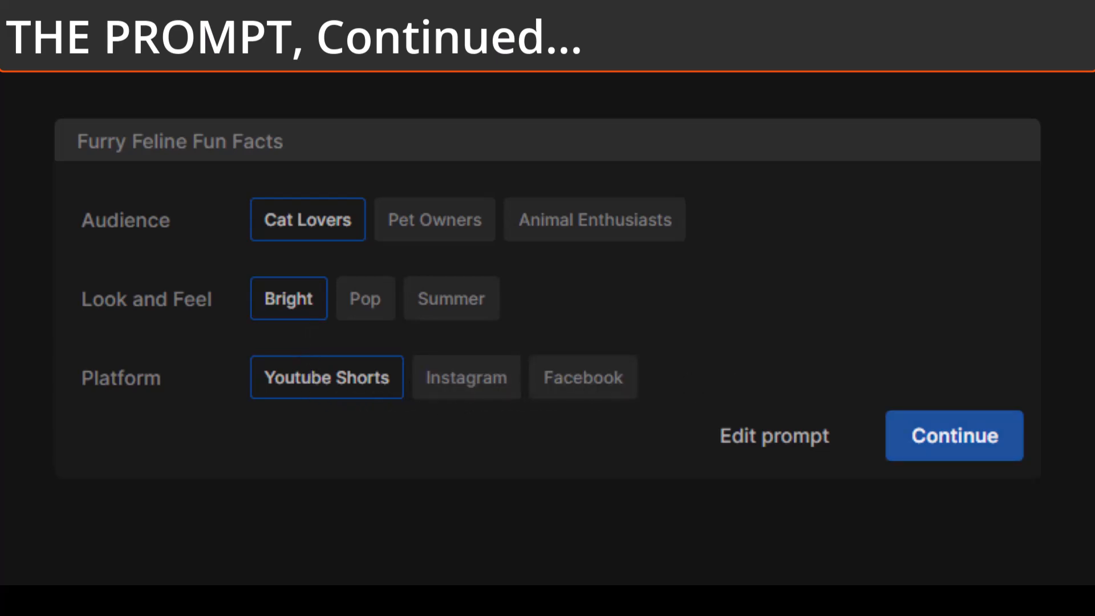
left_click(948, 445)
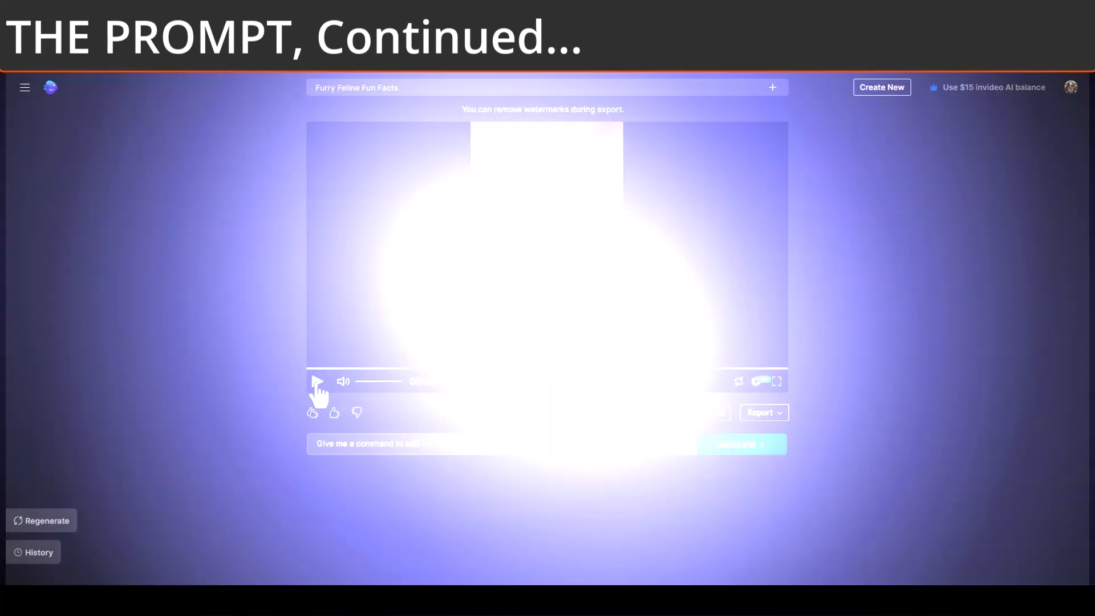
left_click(317, 383)
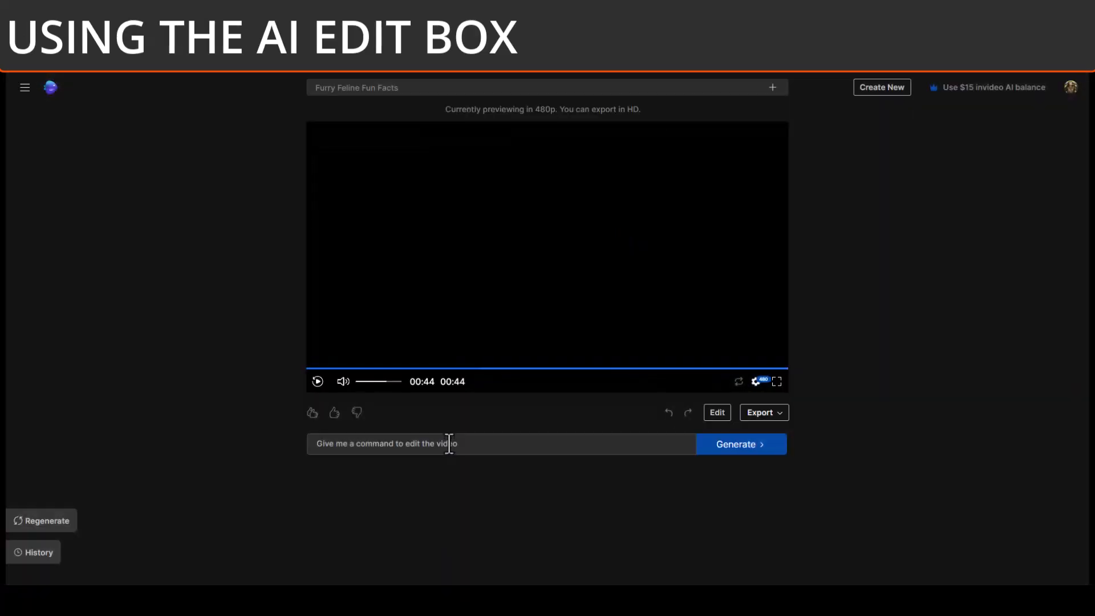
- Regenerate the video with the AI edit command "change the voiceover to a southern accent"
left_click(449, 444)
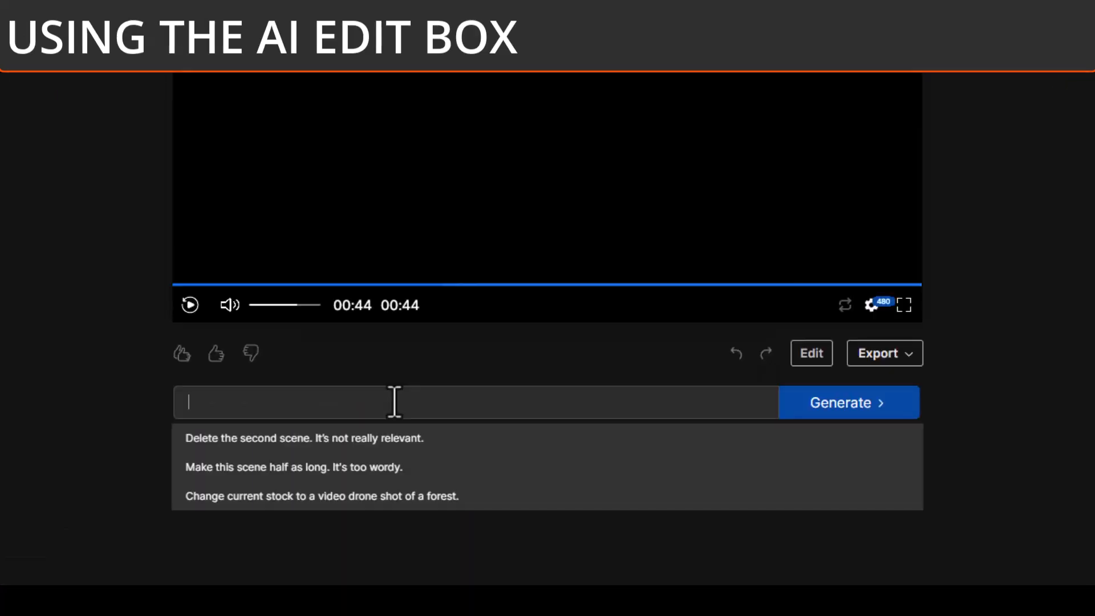
type("change")
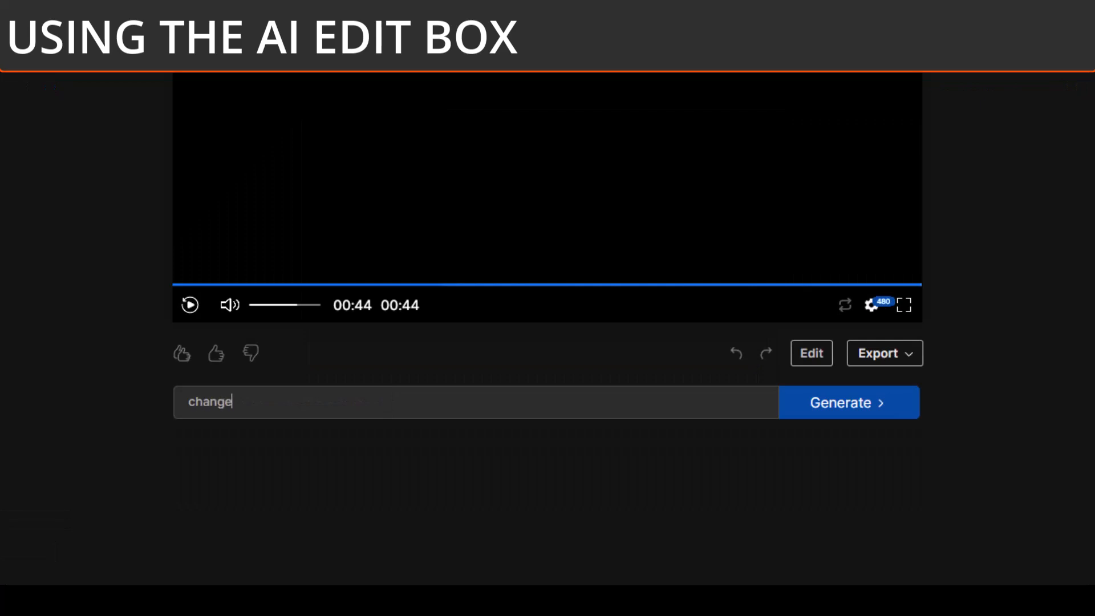
type(" the voiceover to a ")
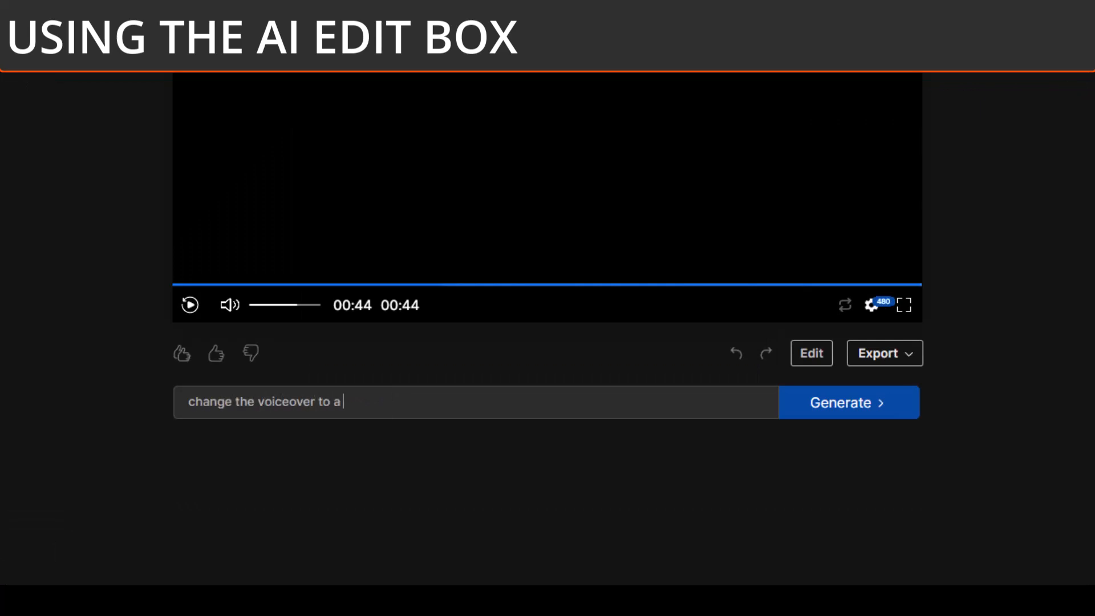
type("southern accent")
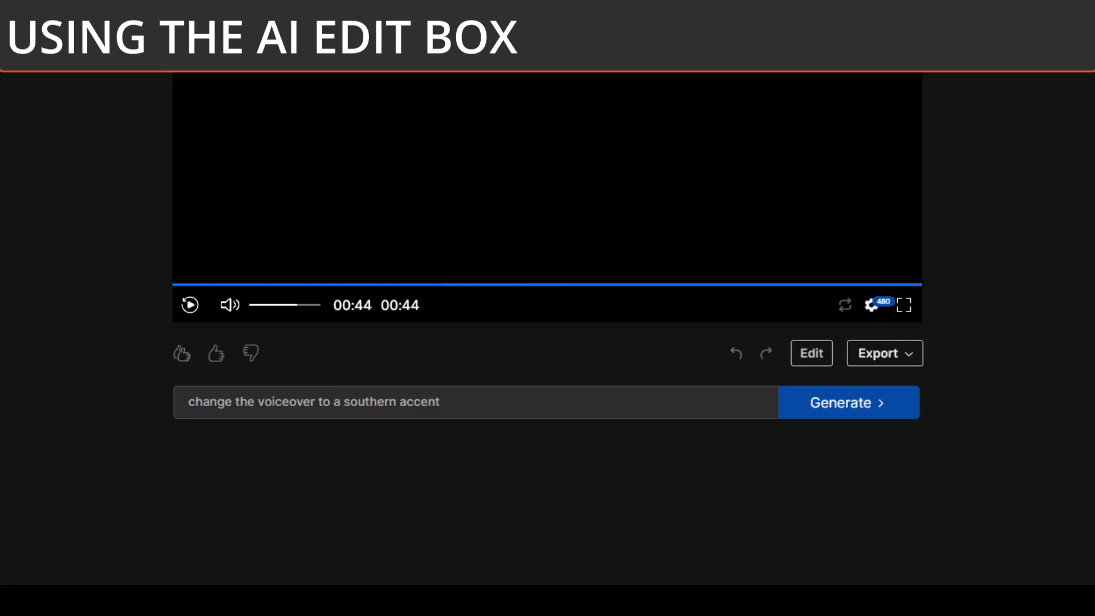
left_click(821, 412)
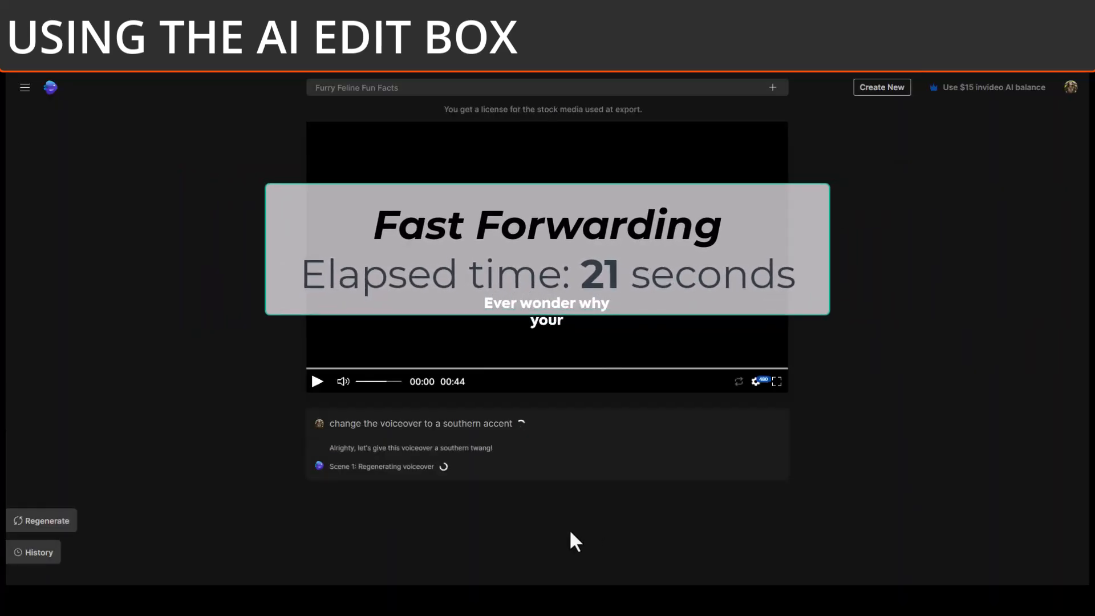
- Play the video to the "judgmental stare" clip and replace that clip with a tabby cat photo from a "cat" stock search
left_click(318, 381)
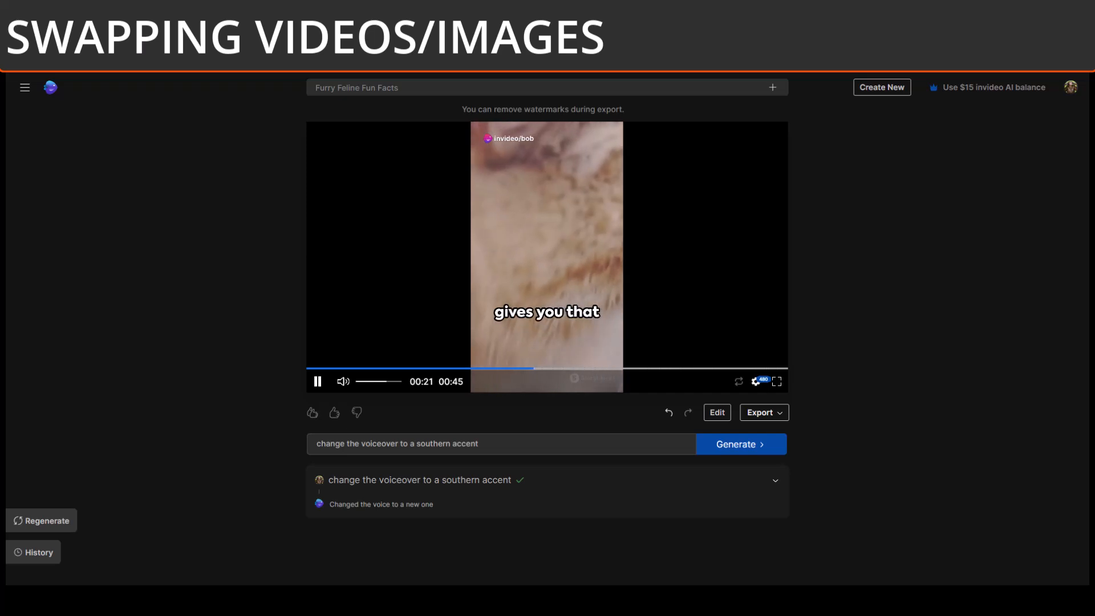
key("space")
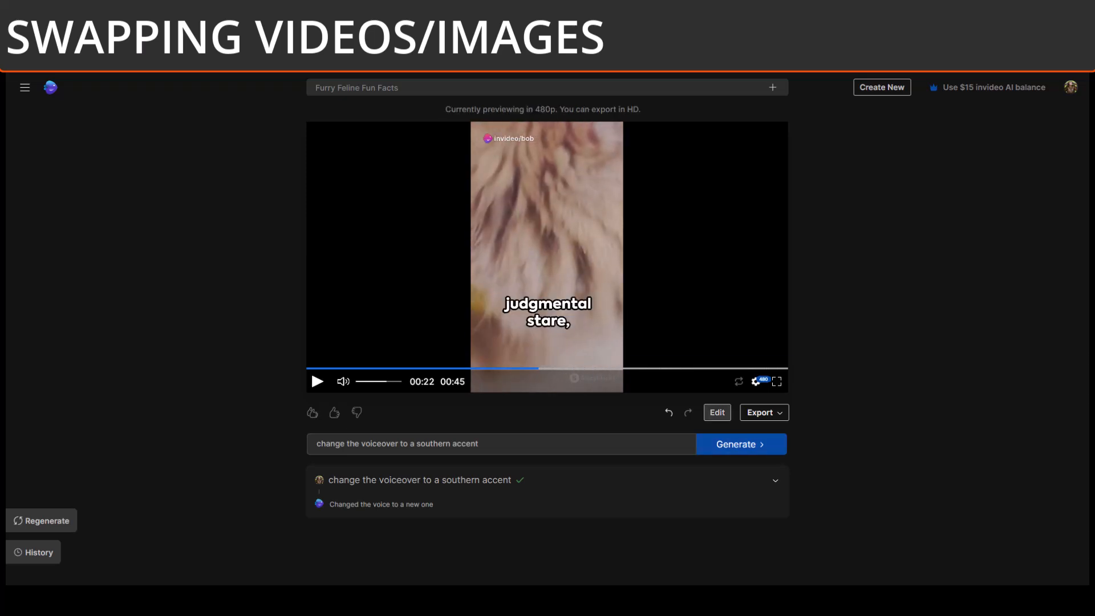
left_click(717, 413)
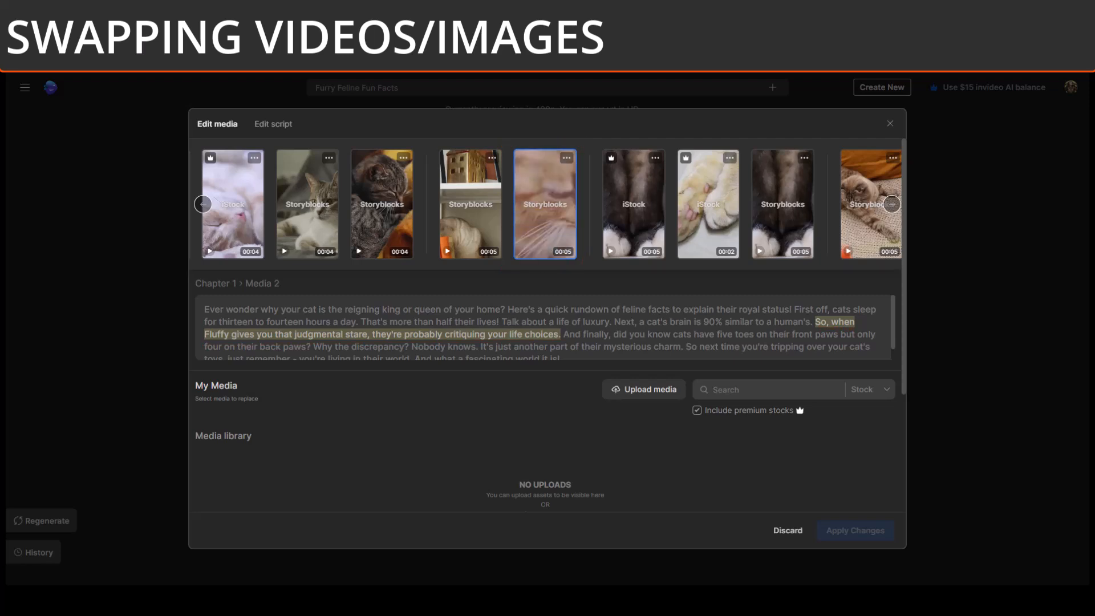
left_click(714, 390)
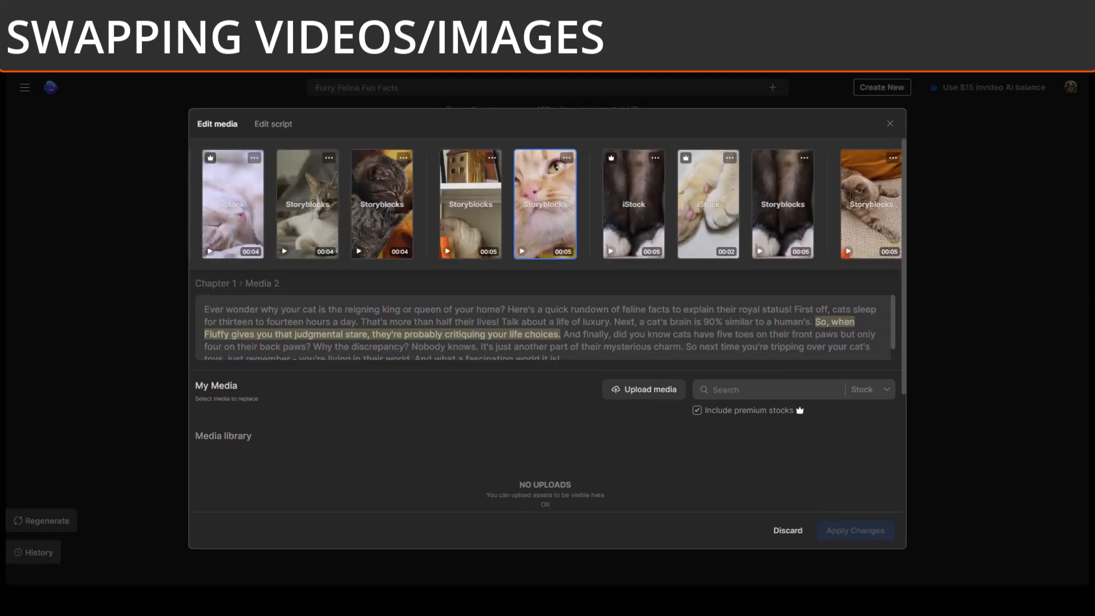
type("cat")
key("Return")
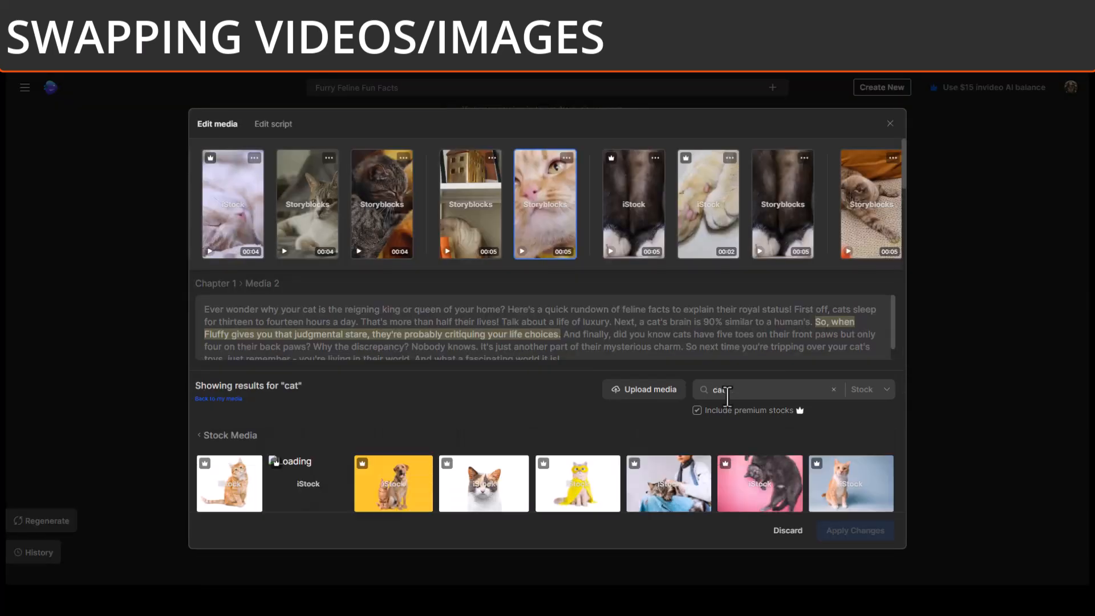
scroll(489, 404, "down", 10)
left_click(565, 412)
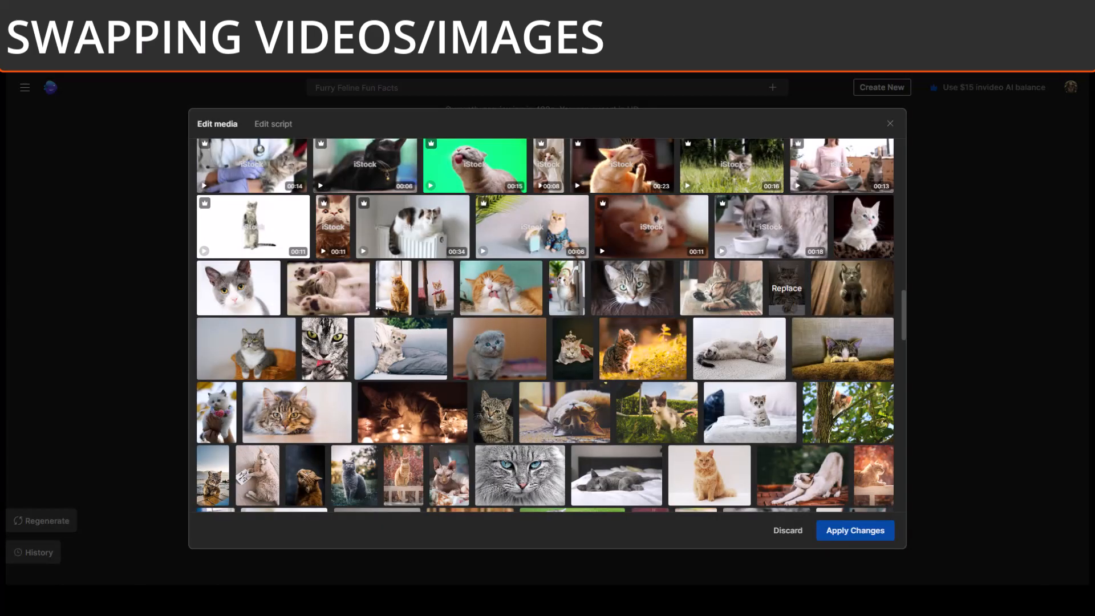
scroll(726, 384, "up", 5)
scroll(616, 362, "up", 10)
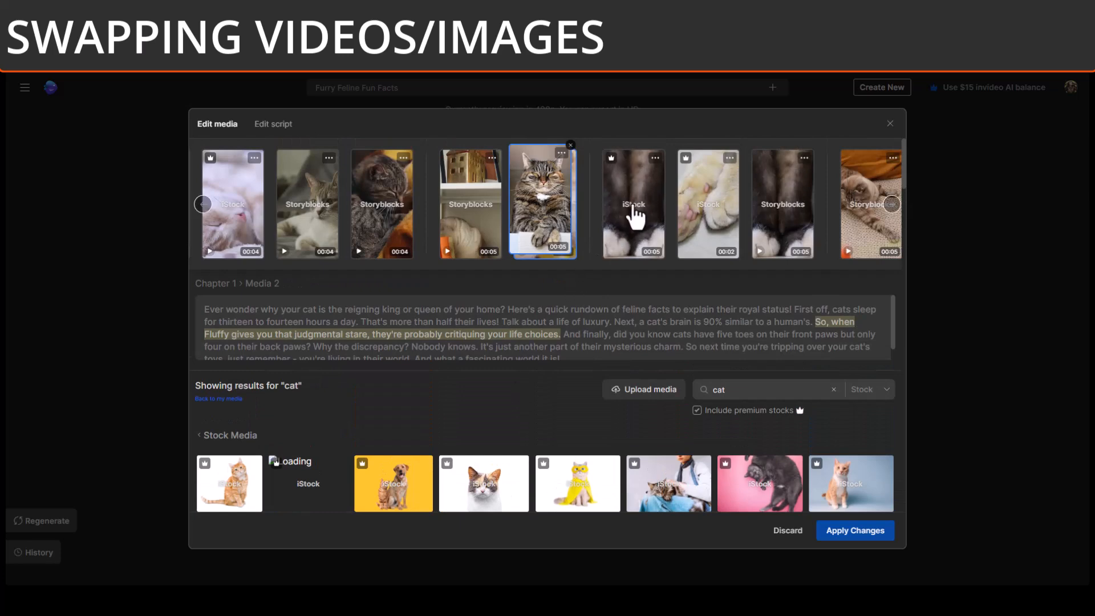
- Replace the clip about cats having five front toes with a black-and-white cat photo from a "cat paw" stock search
left_click(633, 215)
left_click(730, 389)
type("paw")
scroll(660, 403, "down", 10)
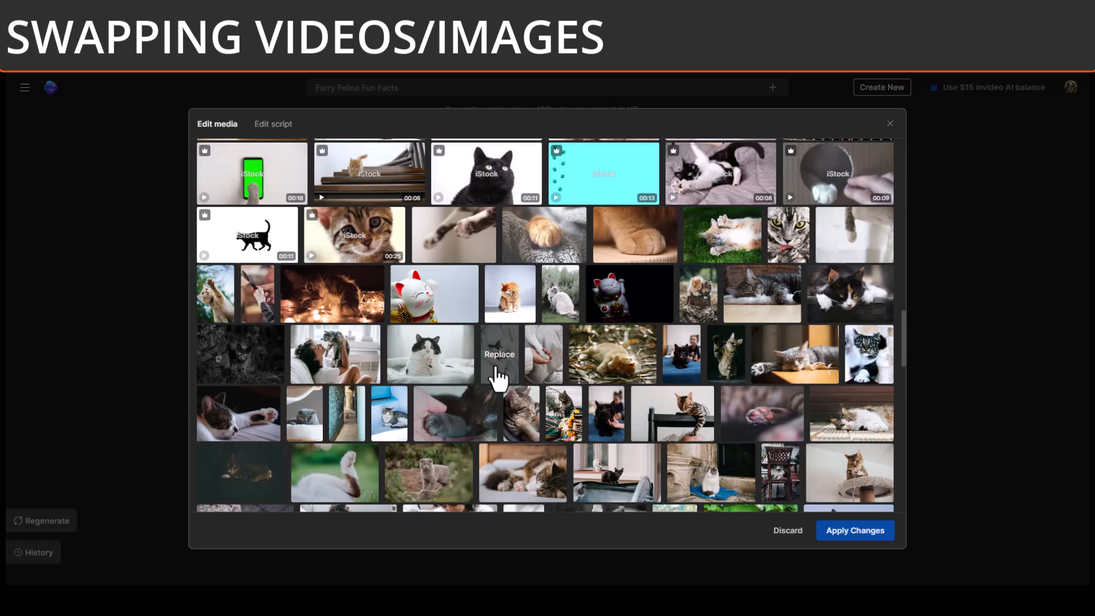
left_click(499, 374)
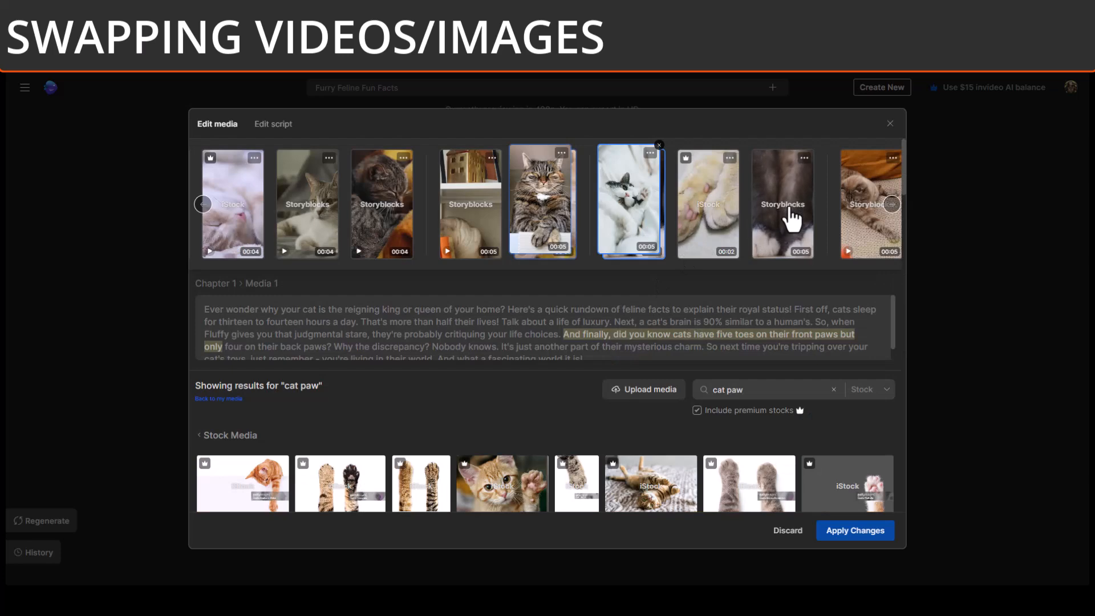
- Replace three more clips with stock images of a bread-framed cat, a cat in royal robes and a spotted kitten, and apply the changes
left_click(792, 219)
left_click(308, 228)
scroll(582, 415, "down", 3)
left_click(582, 416)
left_click(241, 244)
scroll(409, 479, "down", 3)
left_click(409, 481)
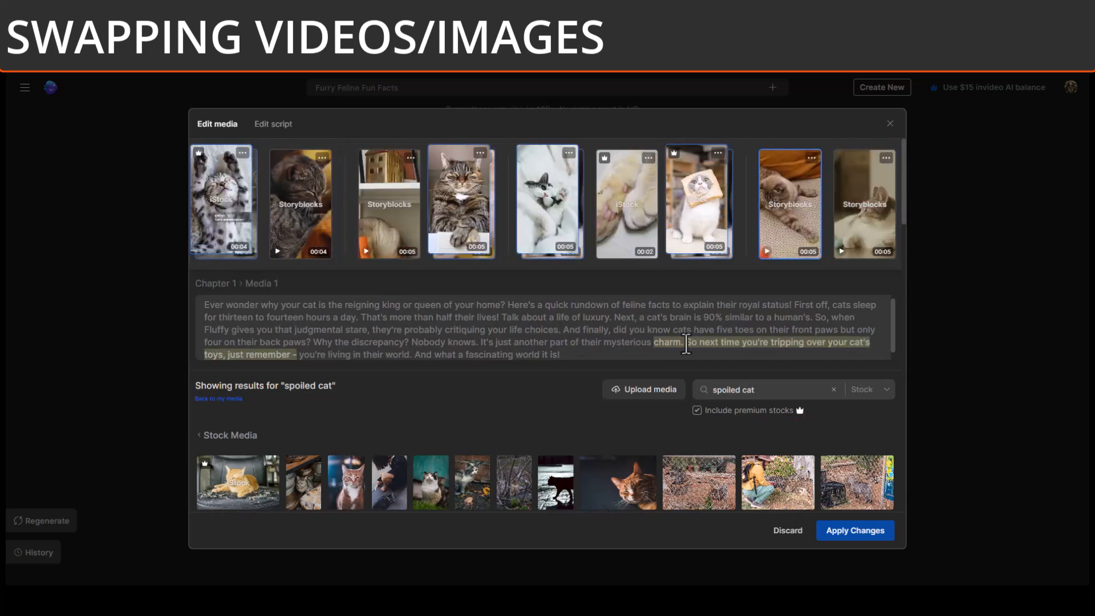
left_click(854, 528)
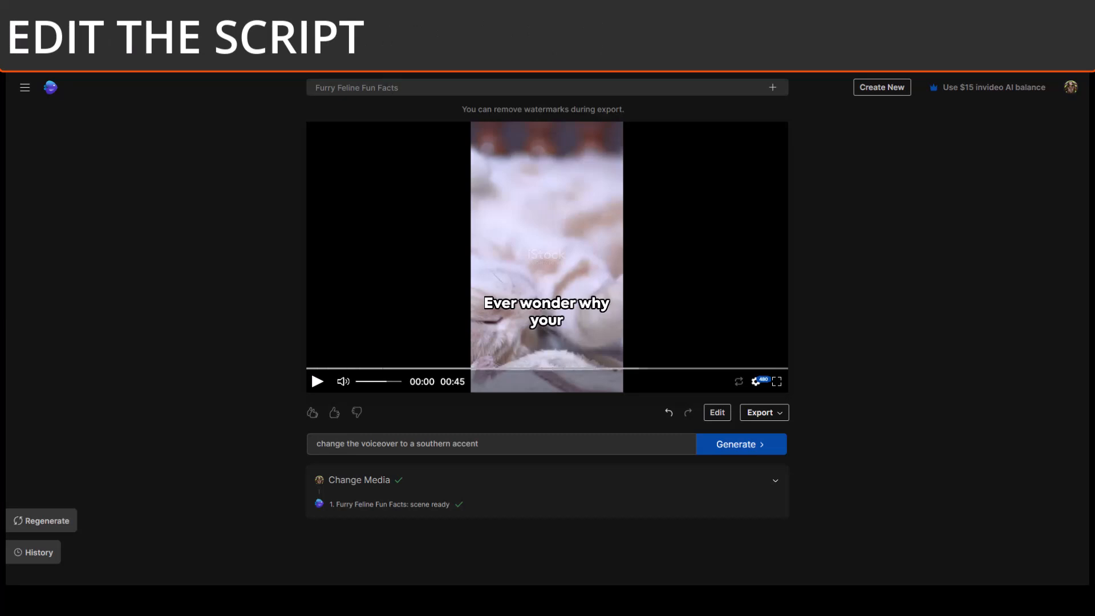
- In the script, delete the opening quotation mark of the first paragraph and the closing quotation mark with "(short pause)" from the last
left_click(719, 415)
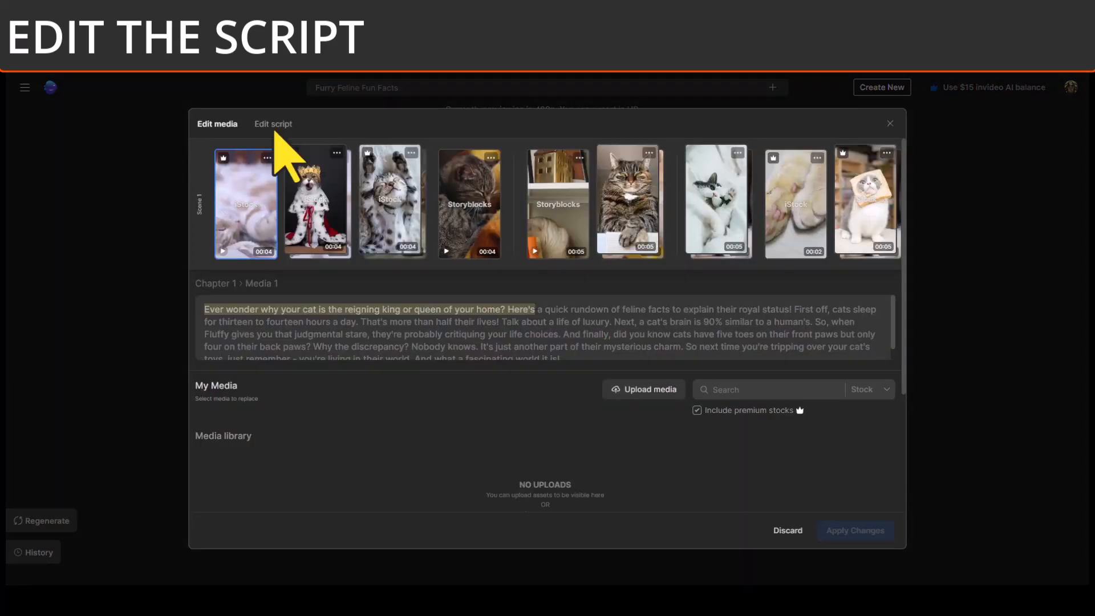
left_click(273, 125)
left_click(217, 219)
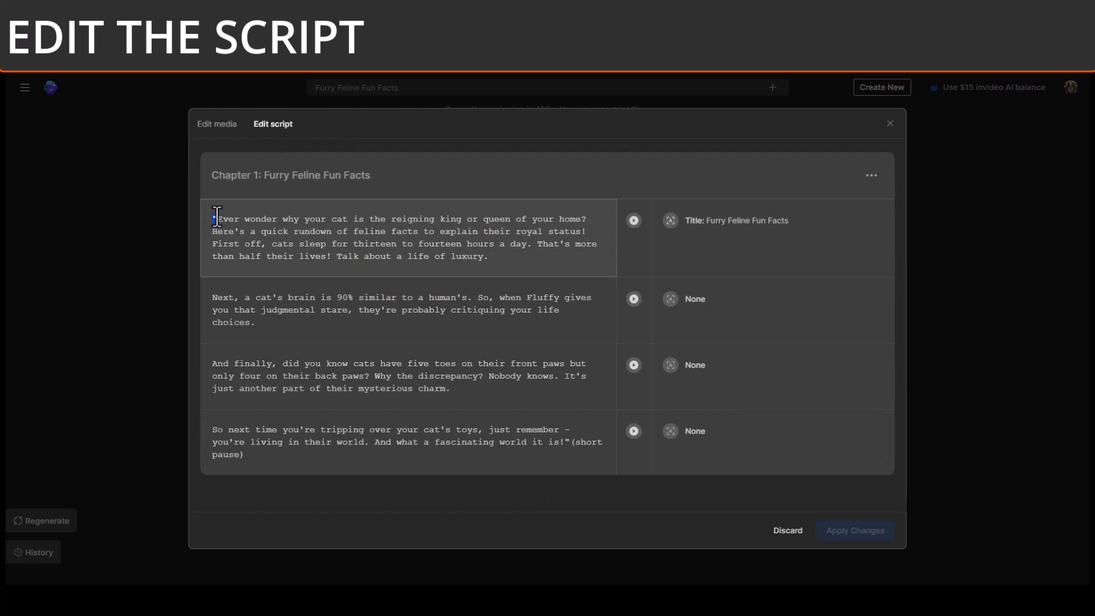
key("BackSpace")
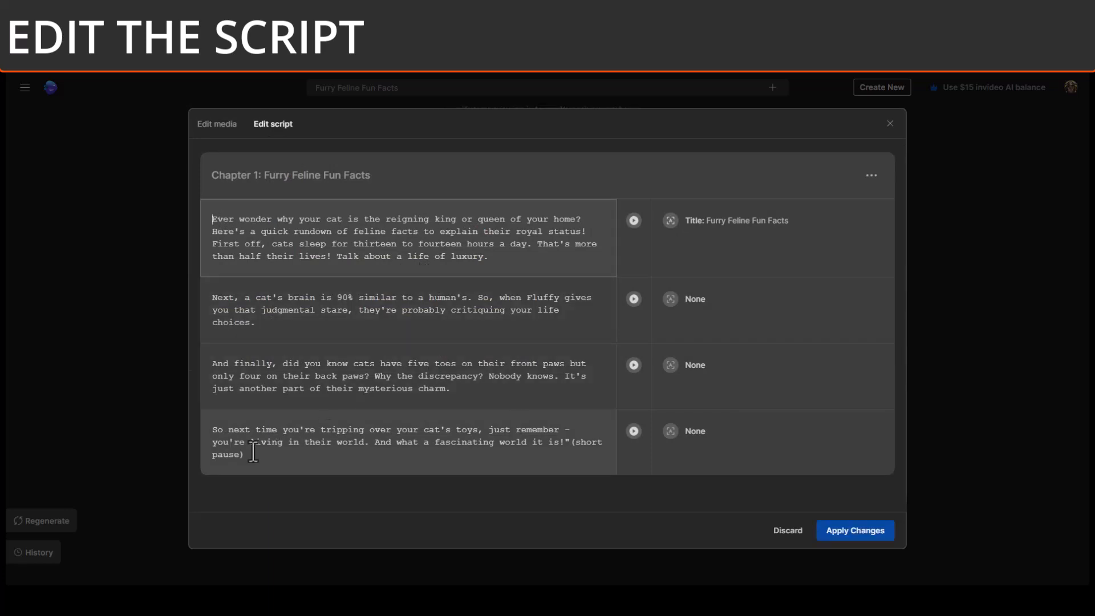
left_click_drag(564, 444, 566, 464)
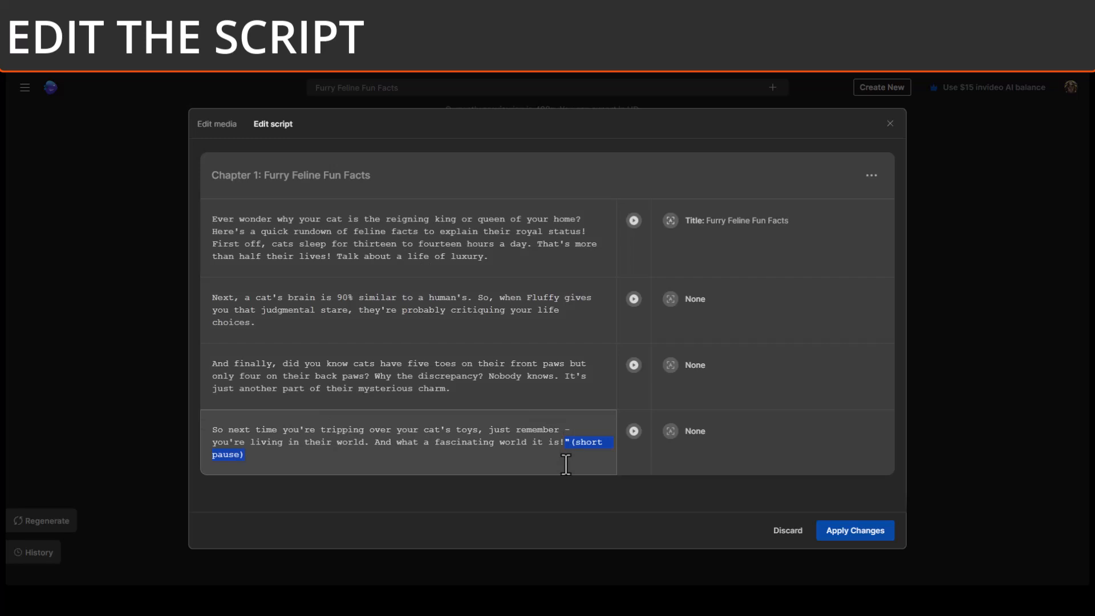
key("BackSpace")
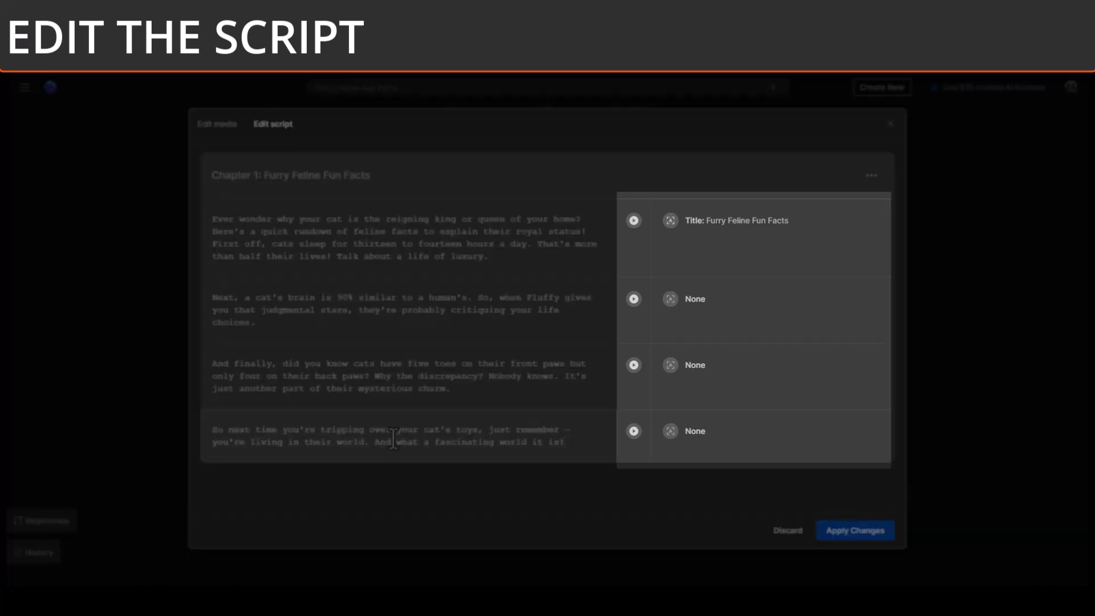
- Apply the script changes and play the updated Furry Feline Fun Facts video
left_click(856, 530)
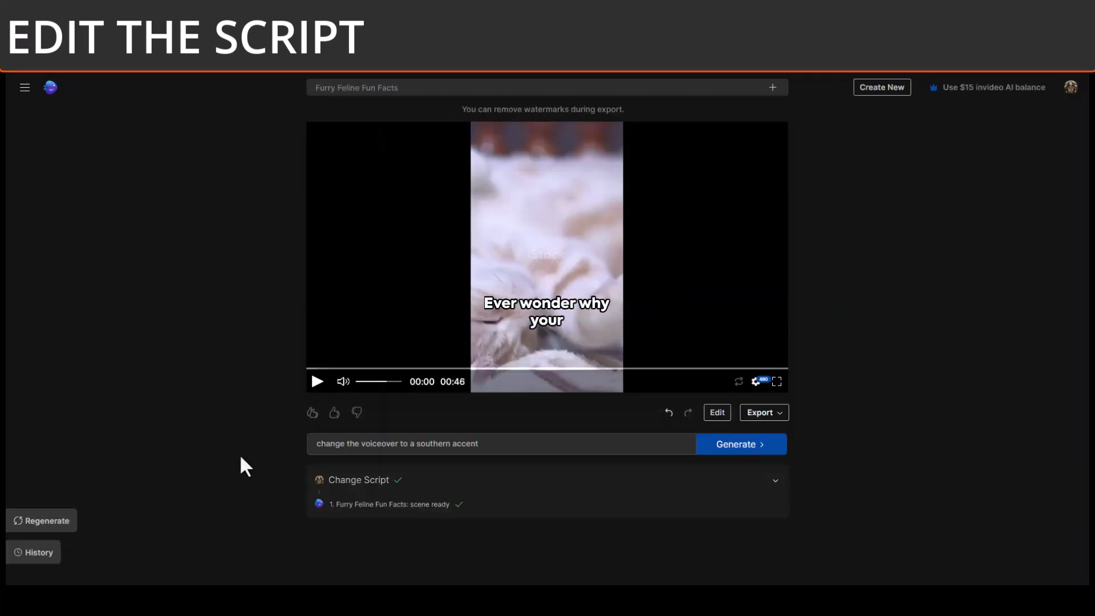
left_click(317, 381)
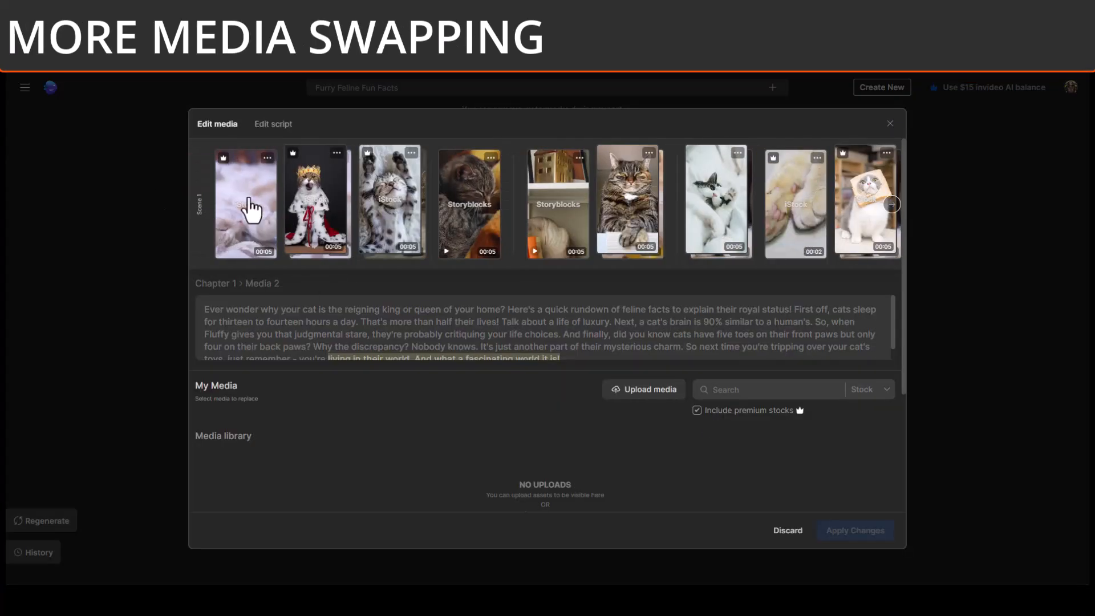
- Select the opening clip for replacement and look through the stock media for "royal cat"
left_click(251, 211)
left_click(735, 389)
type("royal cat")
key("Return")
scroll(416, 331, "down", 3)
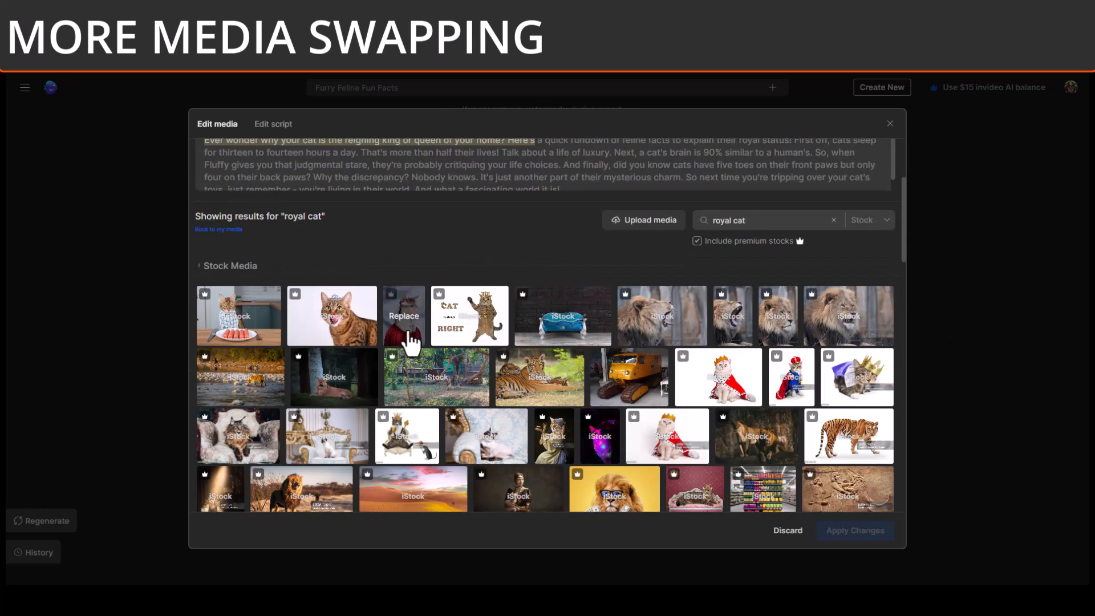
scroll(342, 337, "down", 15)
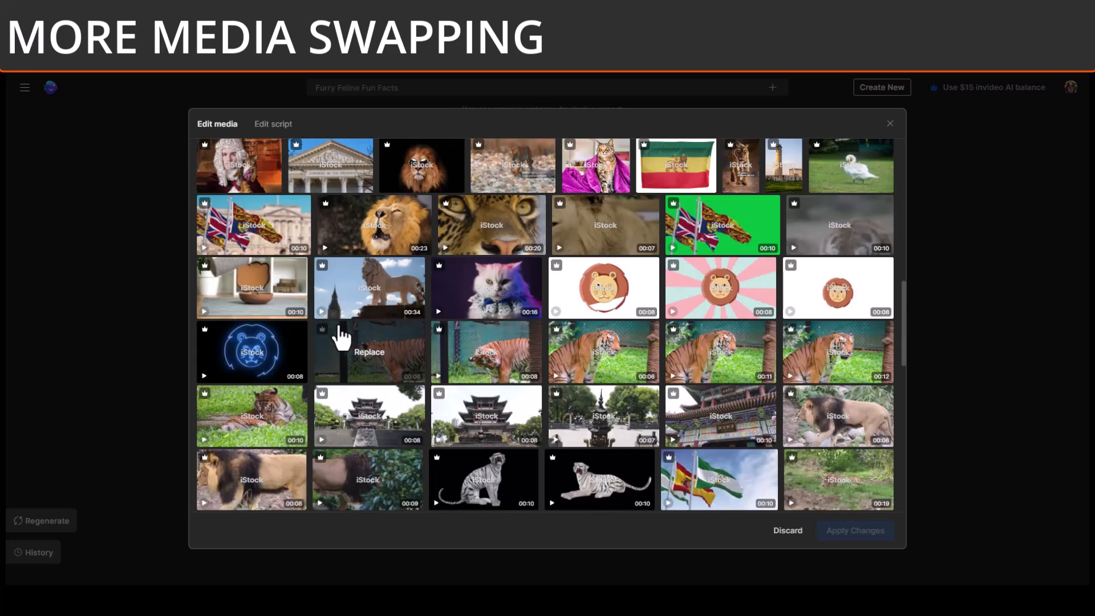
scroll(675, 435, "up", 15)
scroll(562, 225, "down", 5)
scroll(293, 225, "up", 7)
- Replace the opening clip with the photo of a towel-wrapped cat wearing cucumber slices from a "funny cat" stock search, and apply the changes
double_click(721, 220)
type("funny")
key("Return")
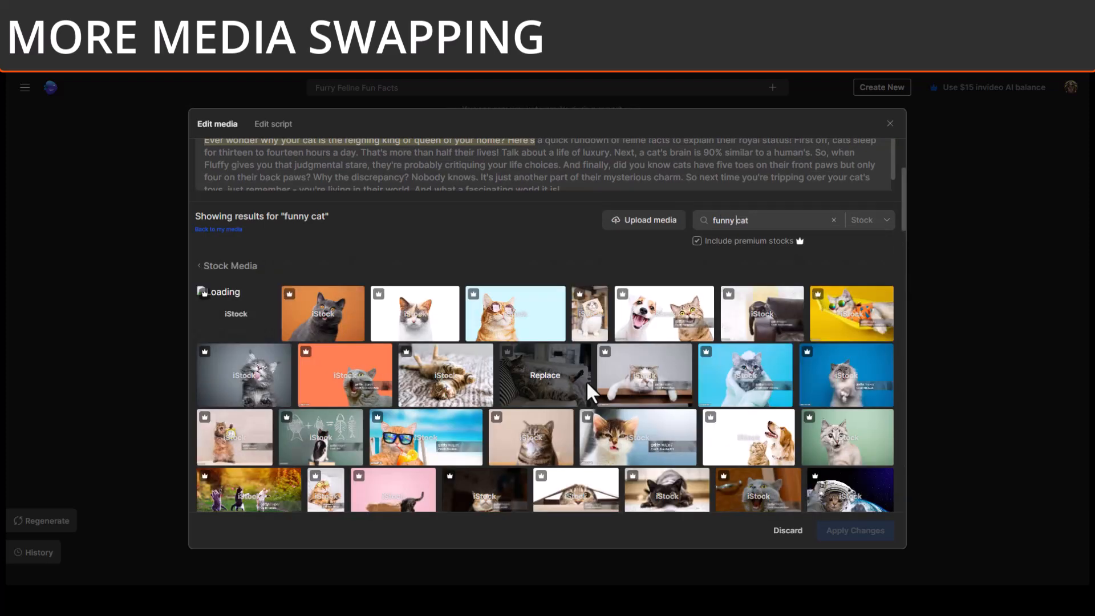
scroll(725, 391, "down", 2)
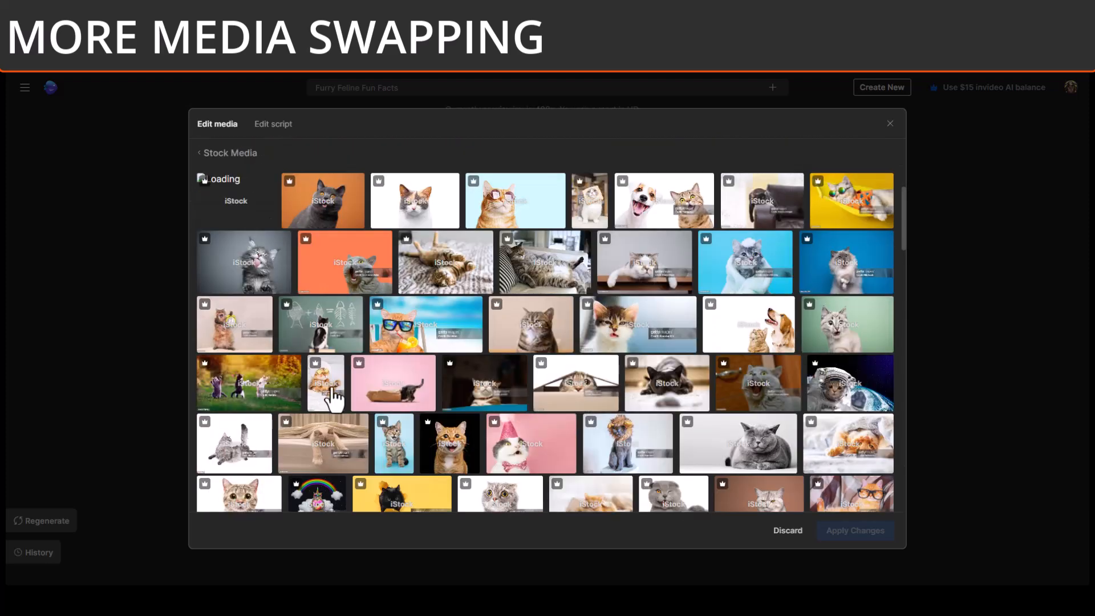
left_click(328, 394)
left_click(854, 531)
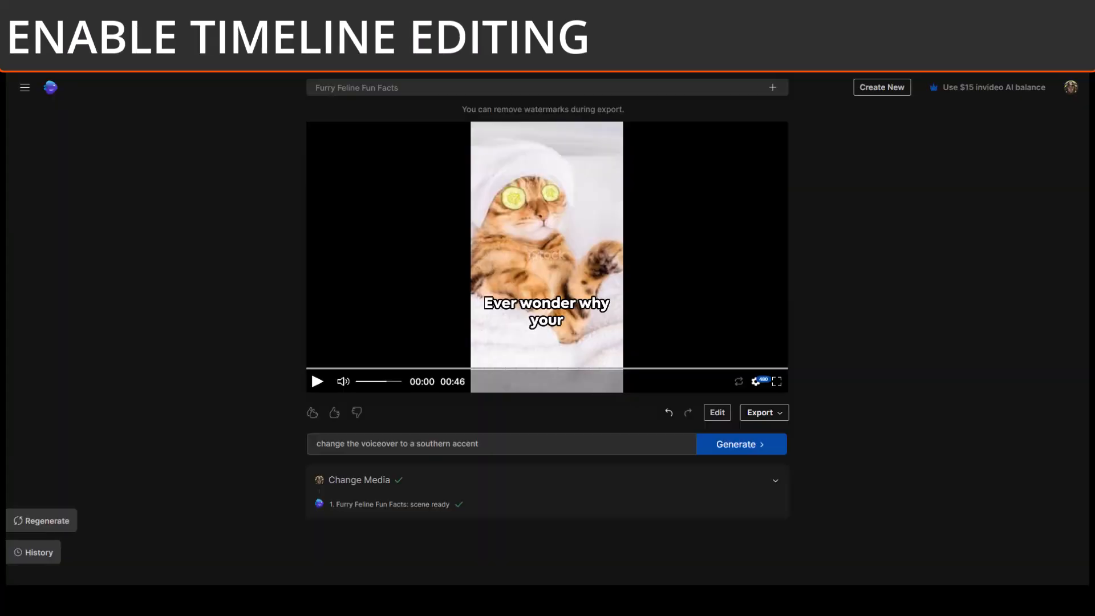
- Enable beta features in the workspace settings and return to the home page
left_click(1071, 88)
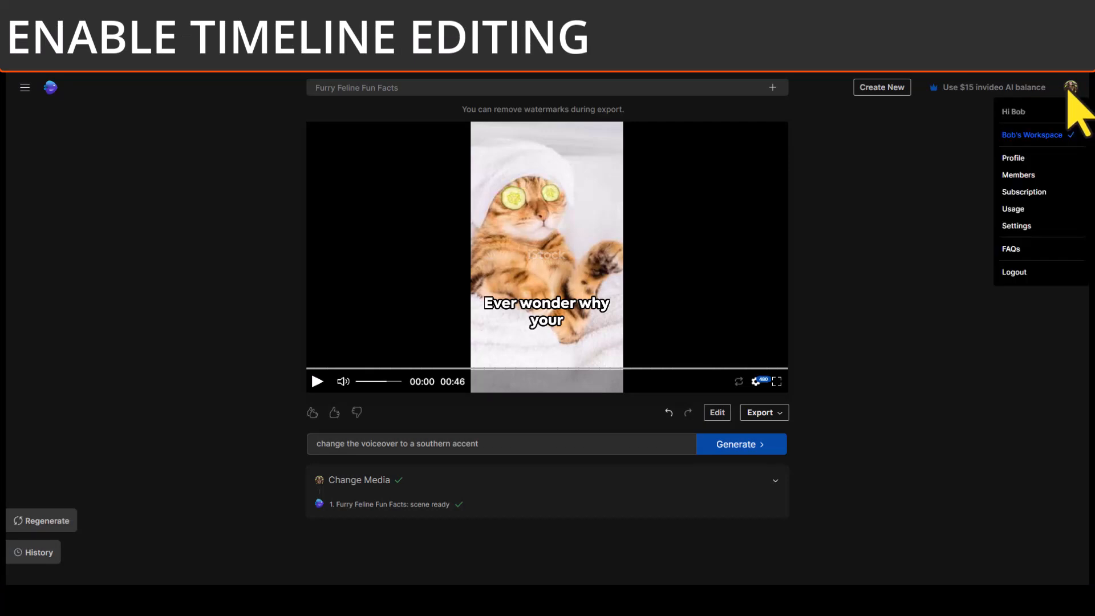
left_click(1019, 227)
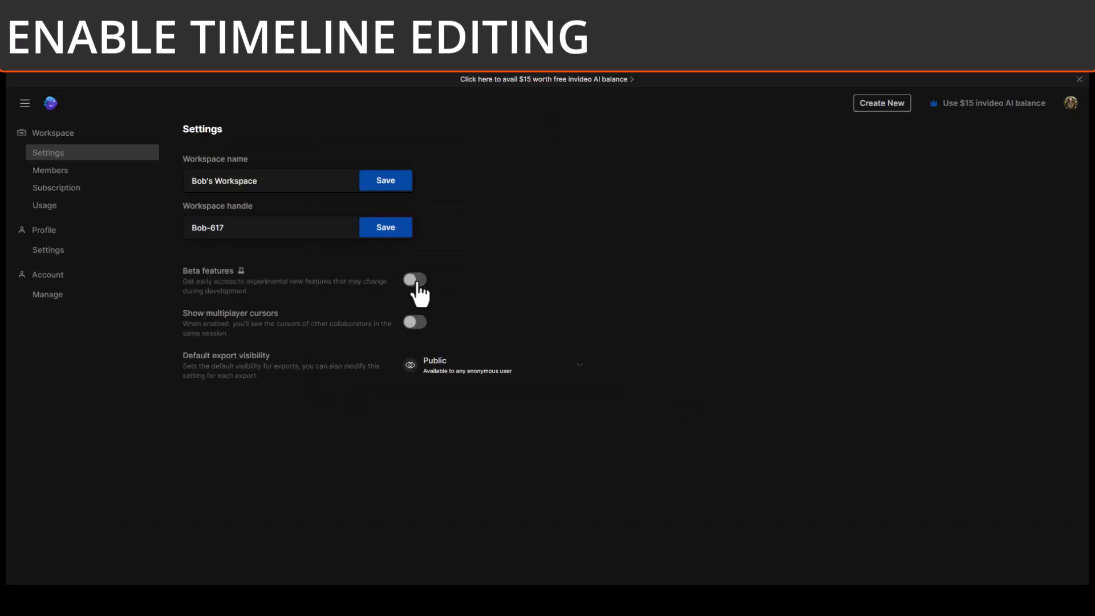
left_click(417, 281)
left_click(50, 103)
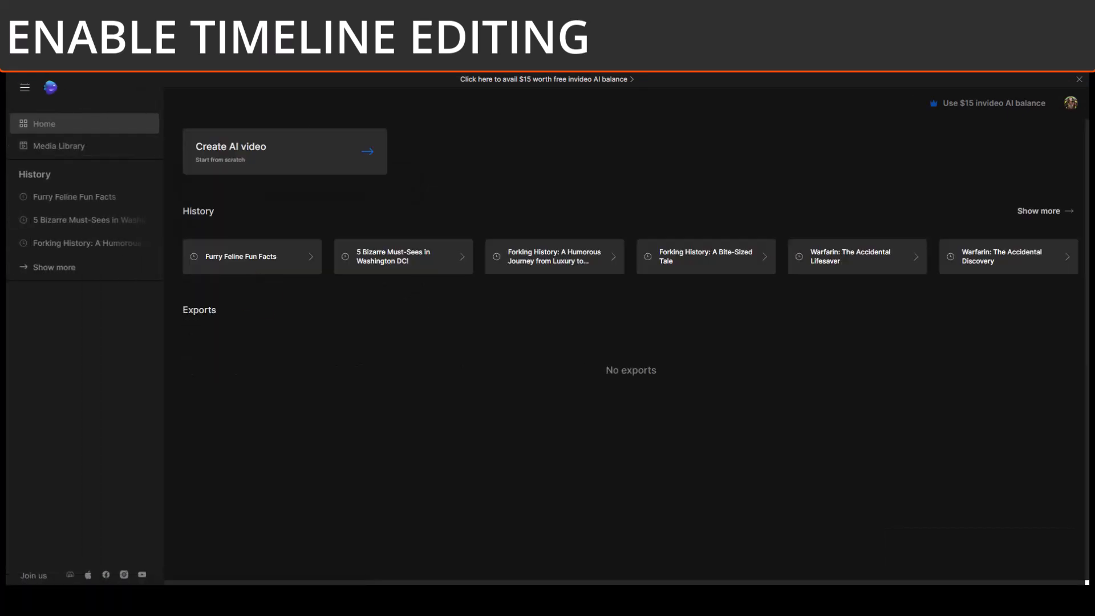
- Open the Furry Feline Fun Facts project from the history and export it to the timeline editor, acknowledging the experimental-release notice
left_click(244, 264)
left_click(767, 412)
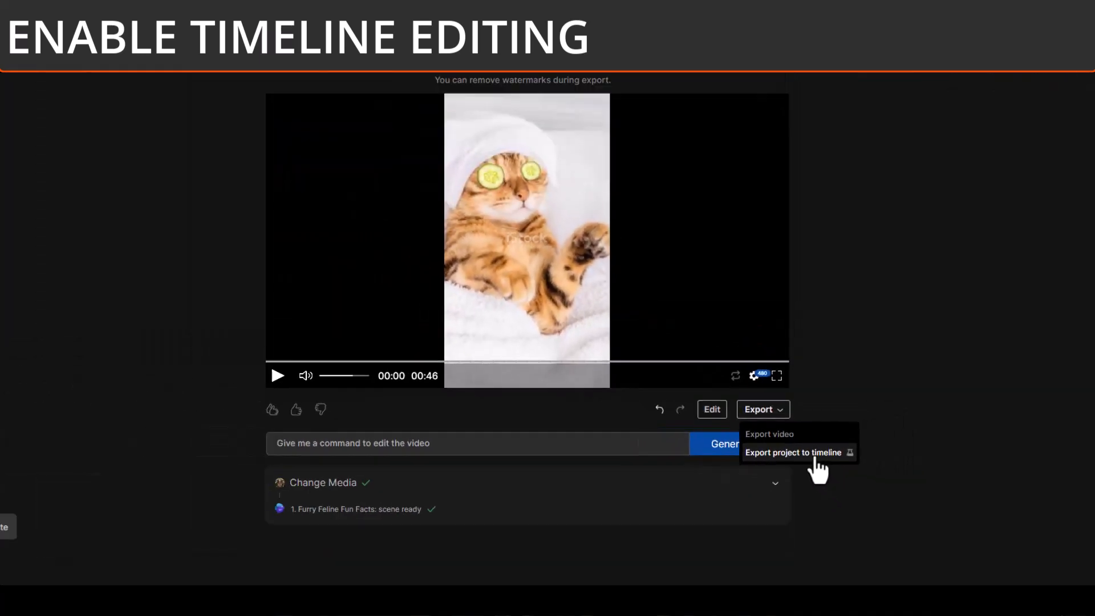
left_click(841, 456)
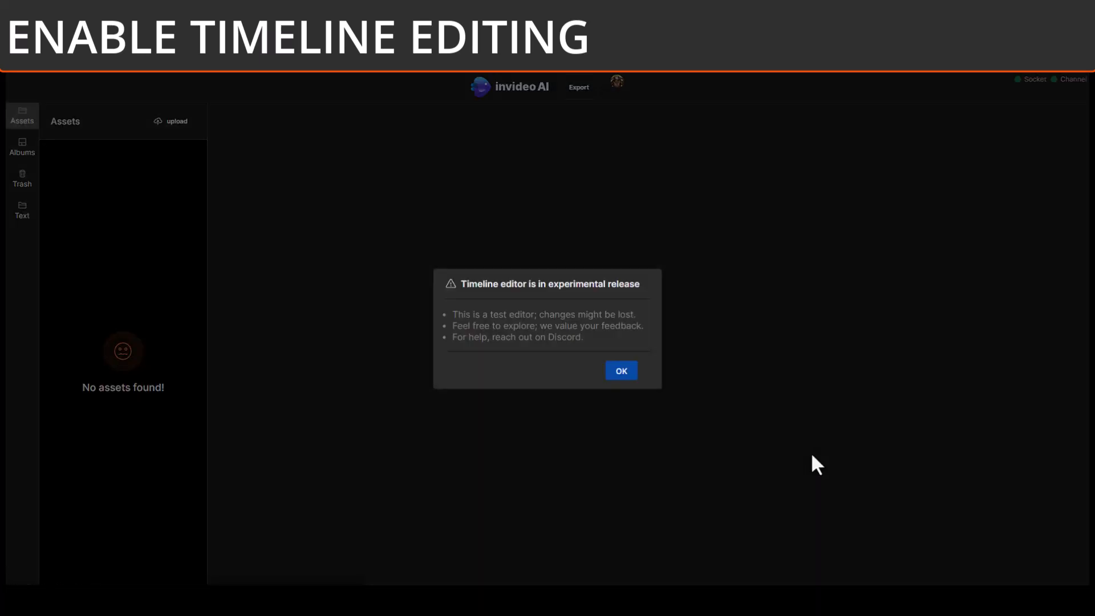
left_click(624, 374)
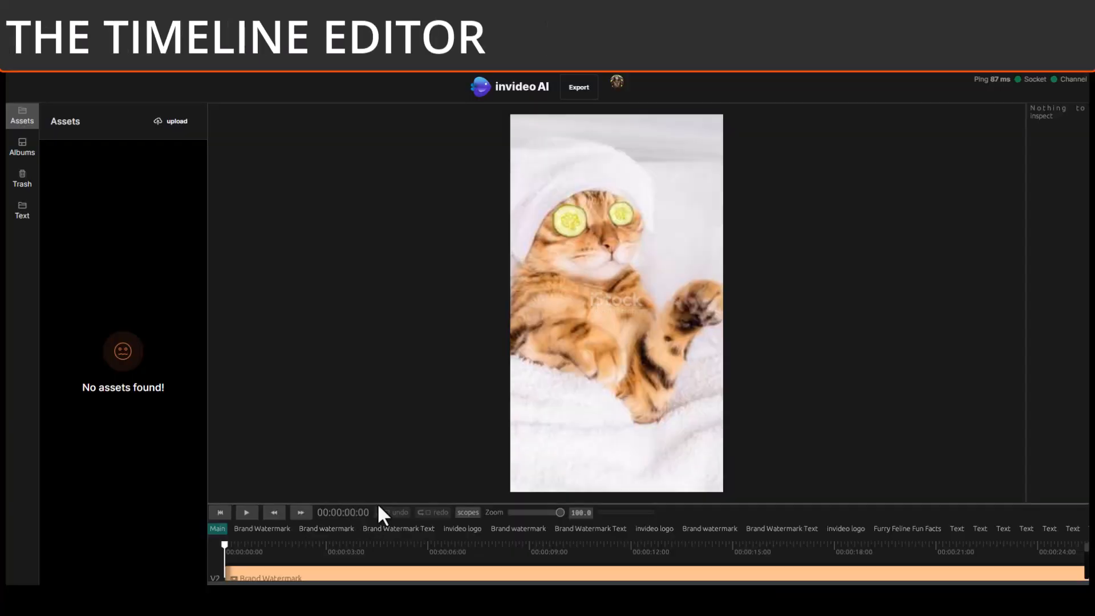
- Enlarge the timeline and the properties area, and review the transform, effect and blend settings of the Furry Feline Fun Facts clip
left_click_drag(380, 504, 384, 368)
left_click(617, 286)
left_click_drag(1027, 316, 867, 318)
scroll(996, 263, "down", 2)
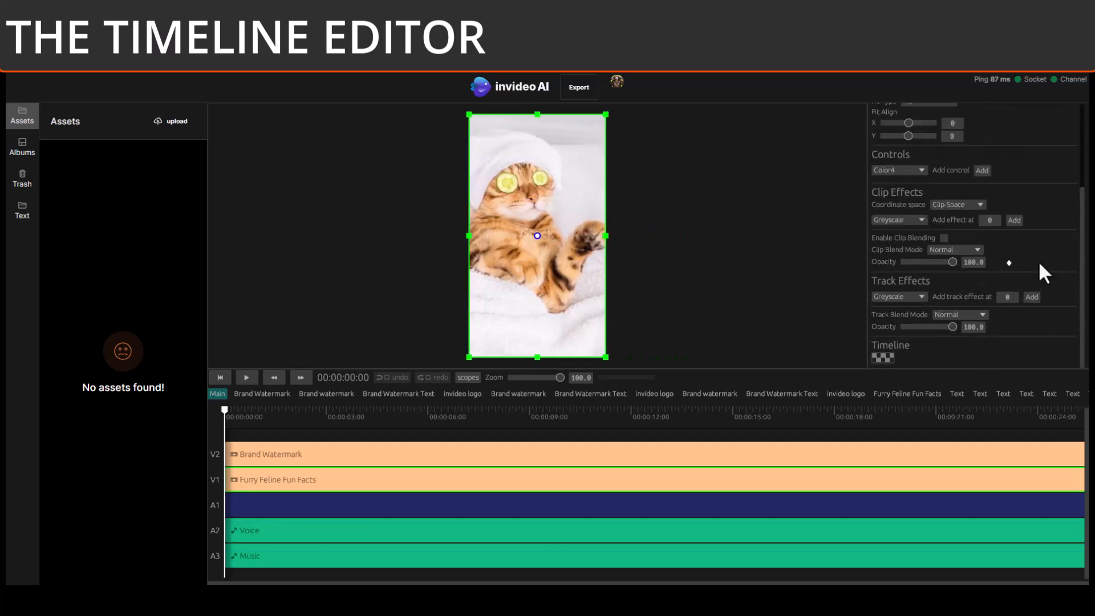
scroll(1040, 263, "down", 1)
scroll(1040, 263, "up", 3)
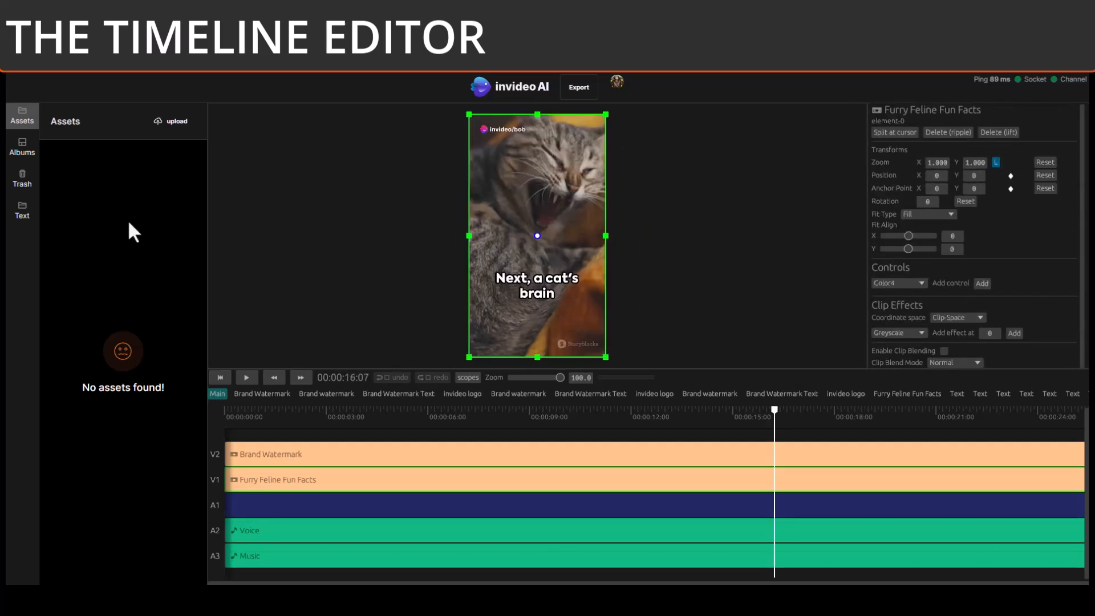
- Look through the editor's albums and text sections and go back to the assets
left_click(22, 146)
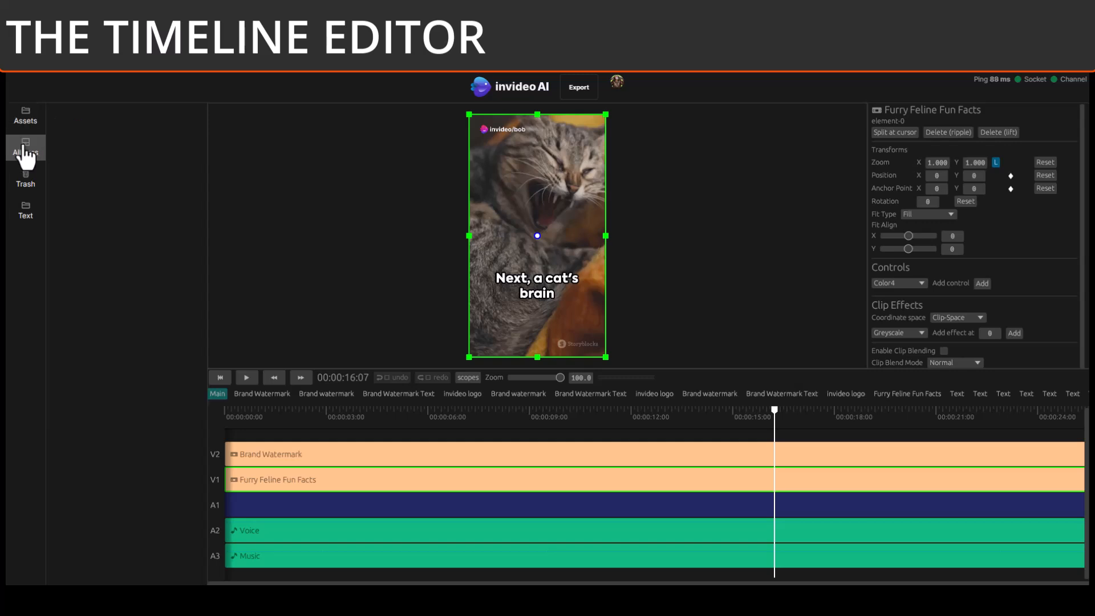
left_click(24, 211)
left_click(22, 117)
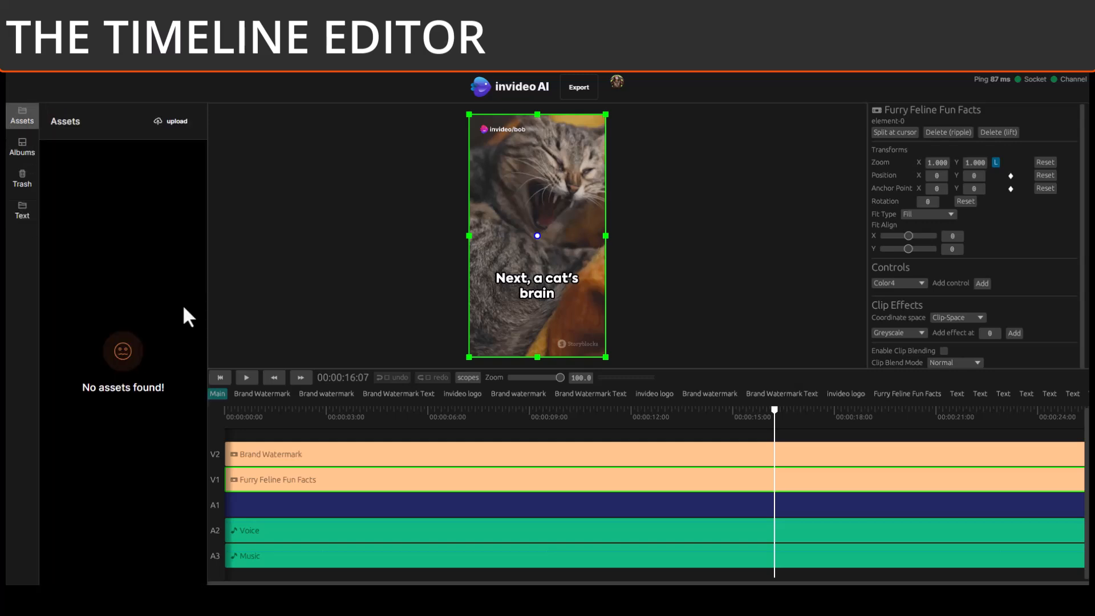
- Open the nested timeline of the Furry Feline Fun Facts clip and move its first V1 image clip slightly later
double_click(747, 479)
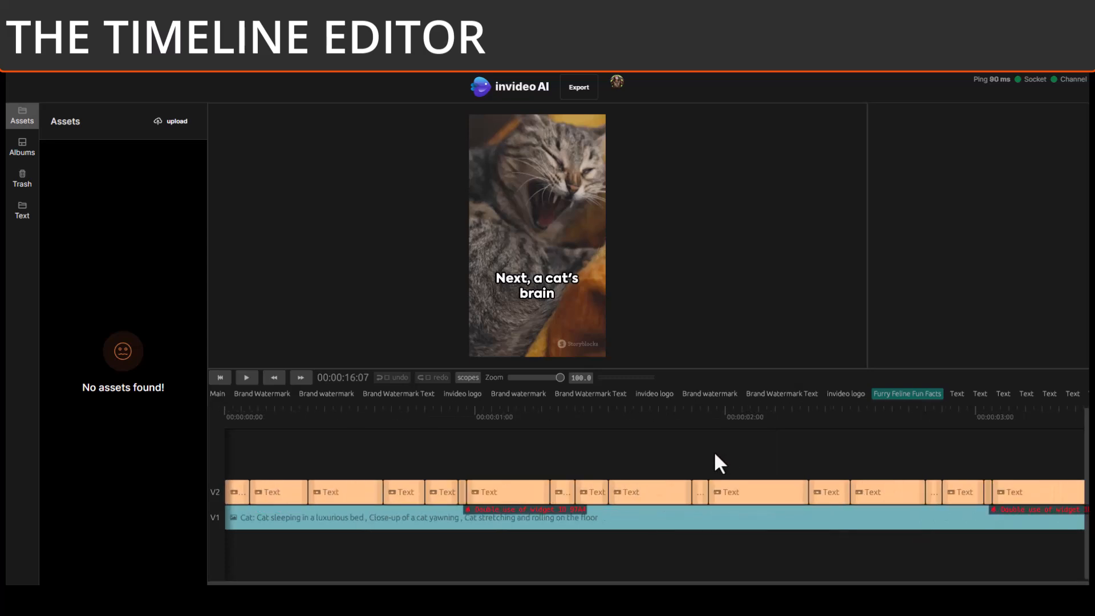
left_click(358, 519)
left_click(295, 524)
left_click_drag(302, 521, 370, 521)
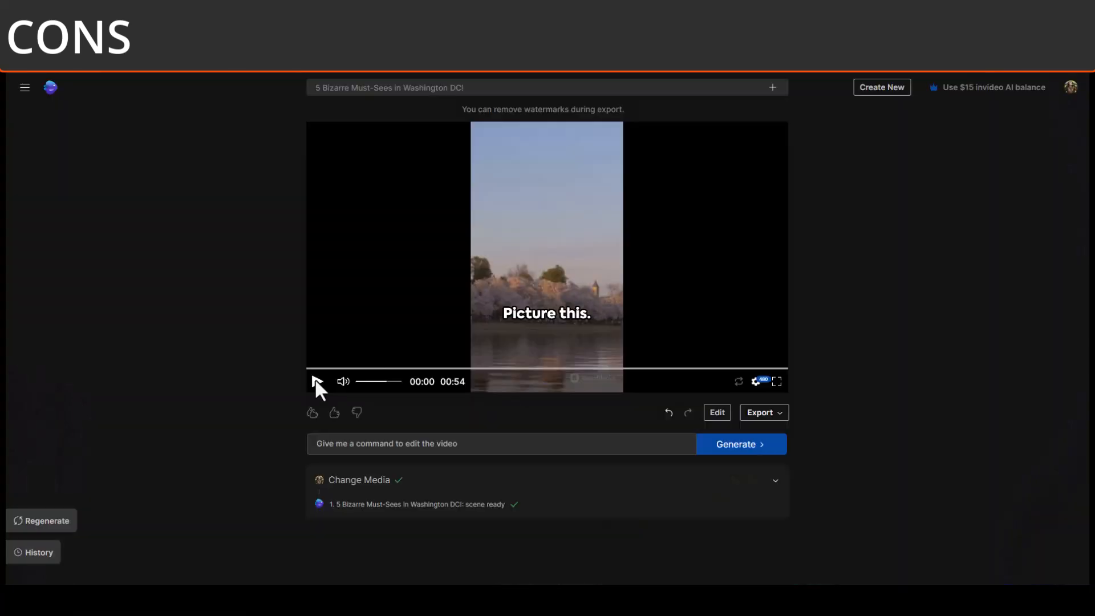
- Play the Washington DC and Furry Facts: Unleashing Animal Secrets videos, and browse the "Exorcist steps" stock results for the DC video
left_click(317, 381)
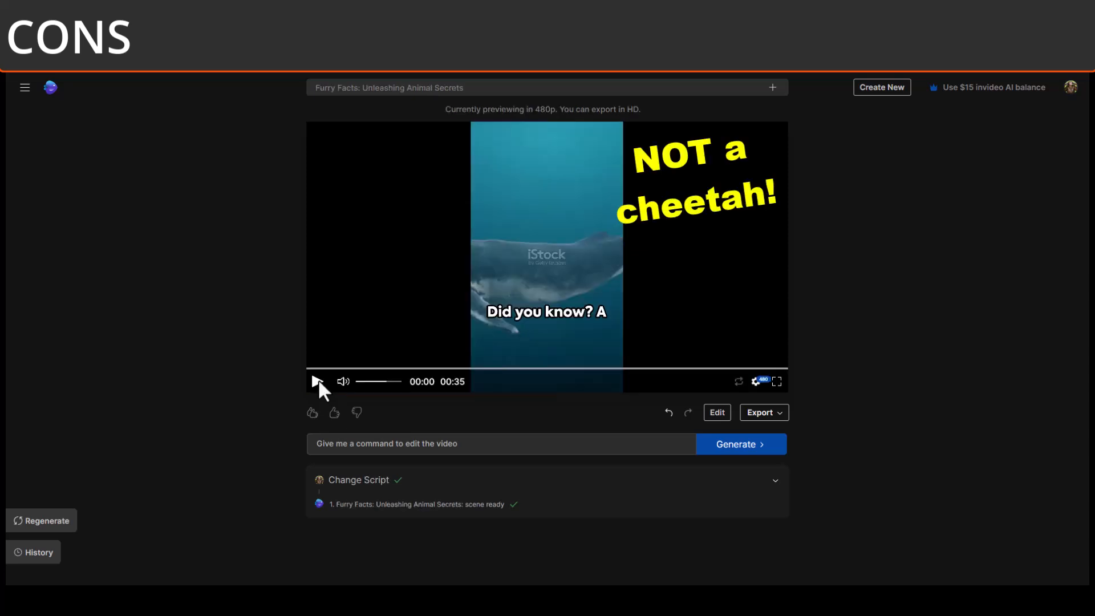
left_click(318, 381)
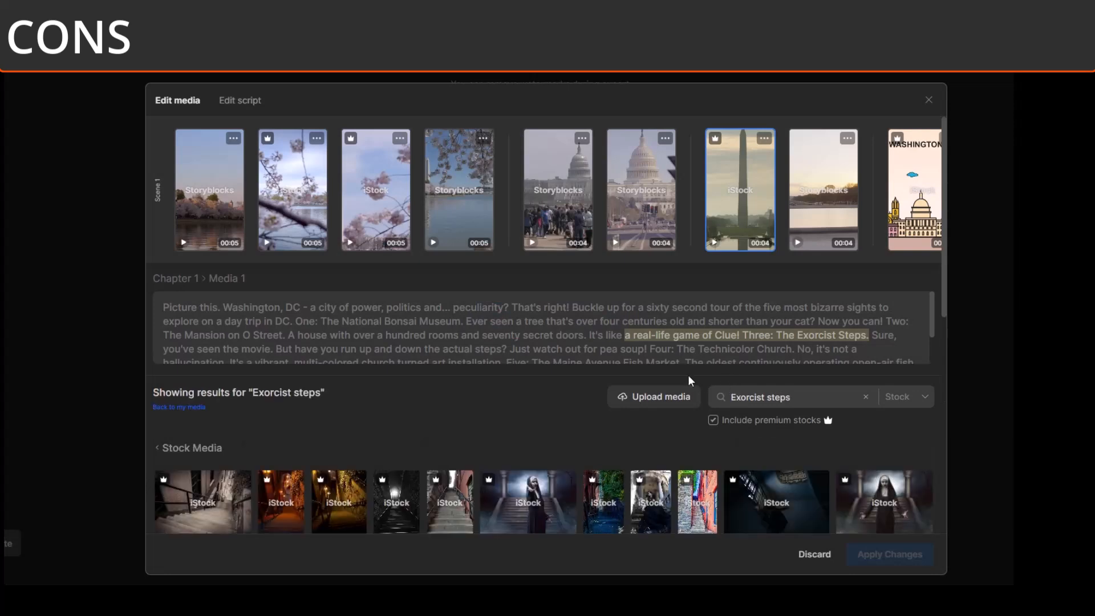
scroll(635, 379, "down", 1)
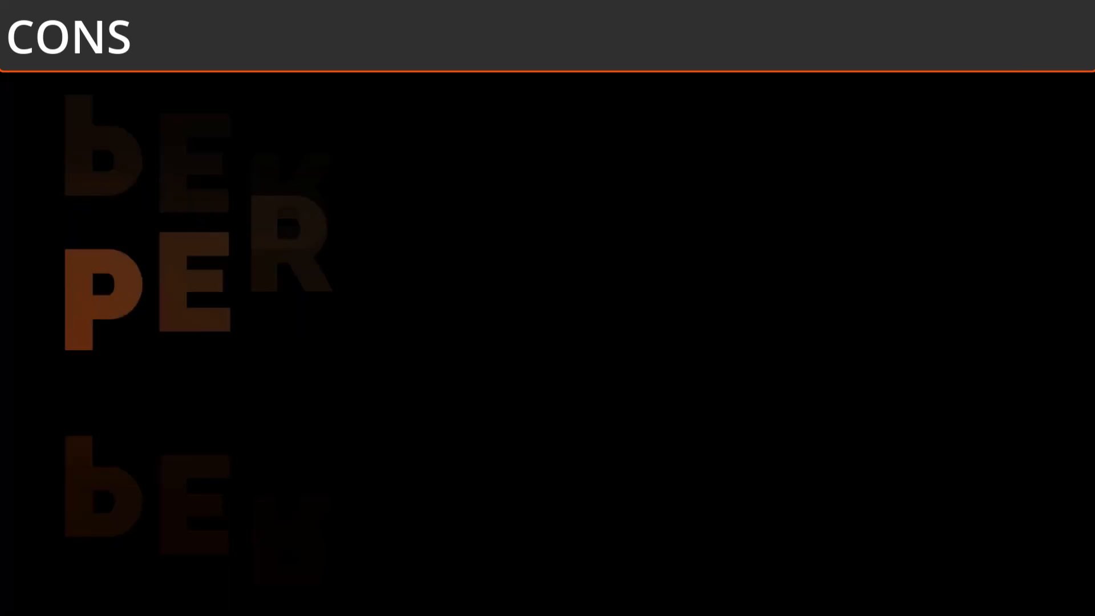